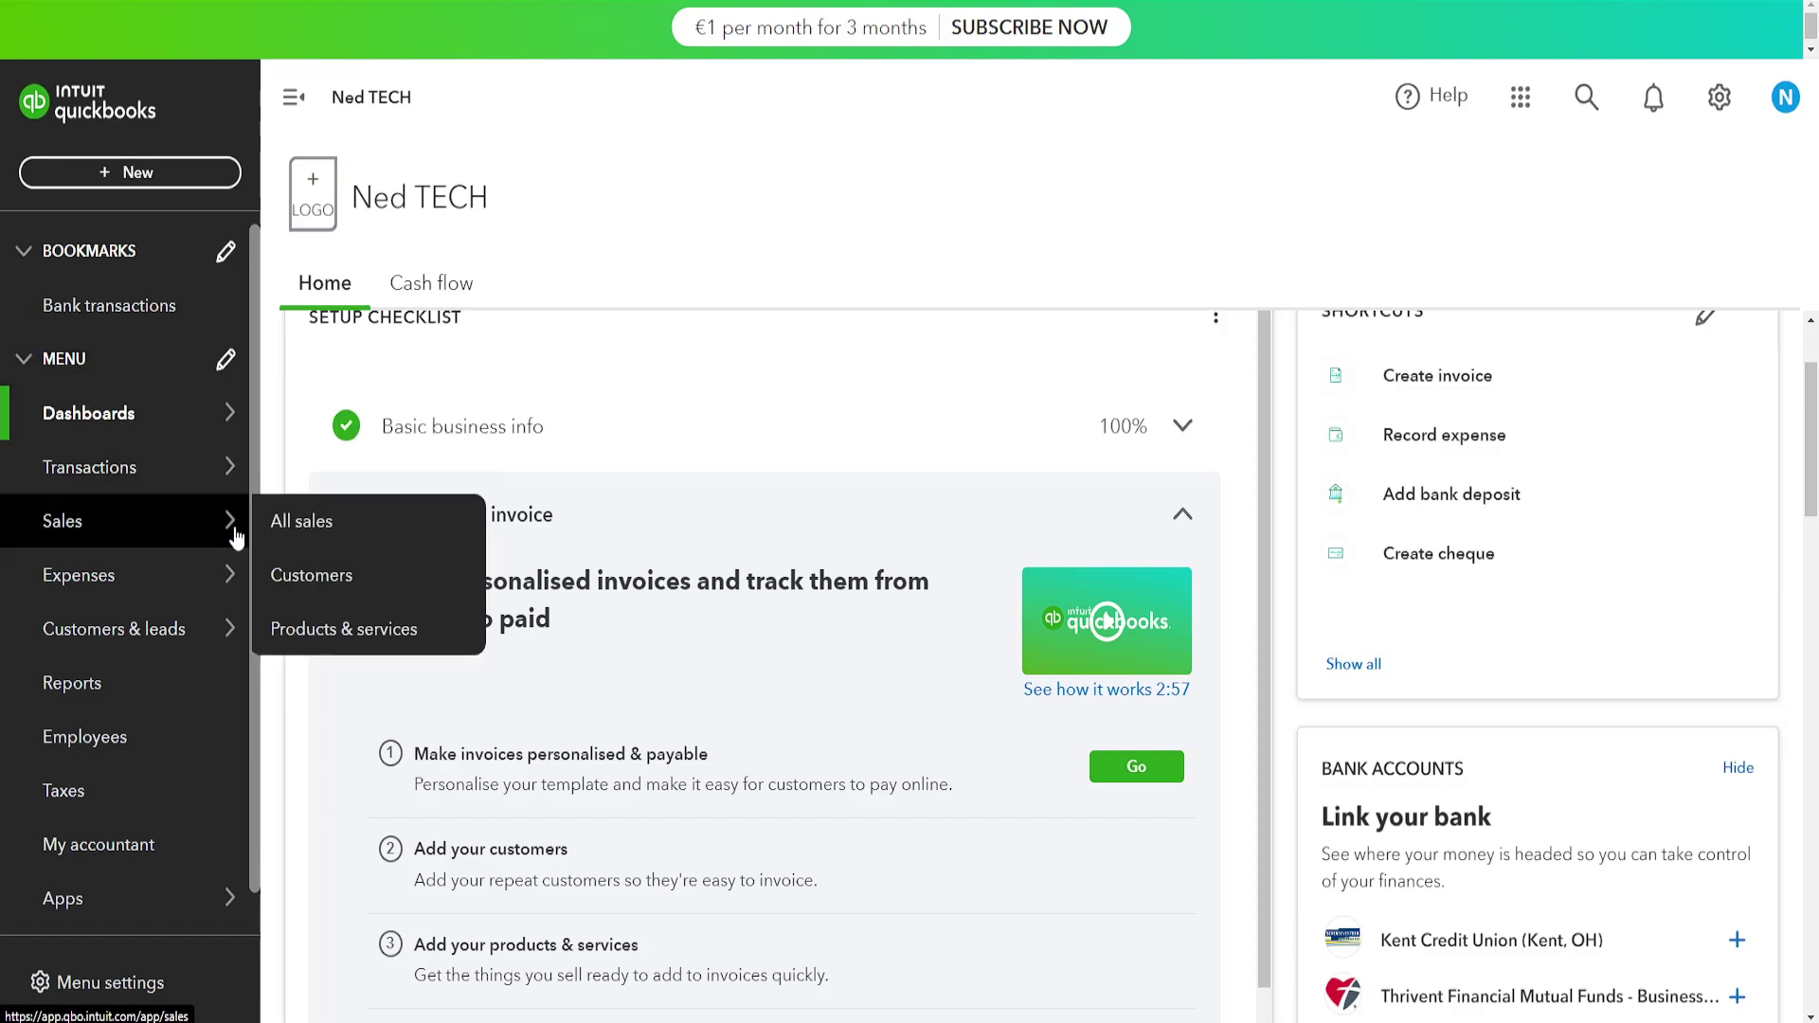
Step: Go to the All sales list and show the new transaction types
left_click(355, 534)
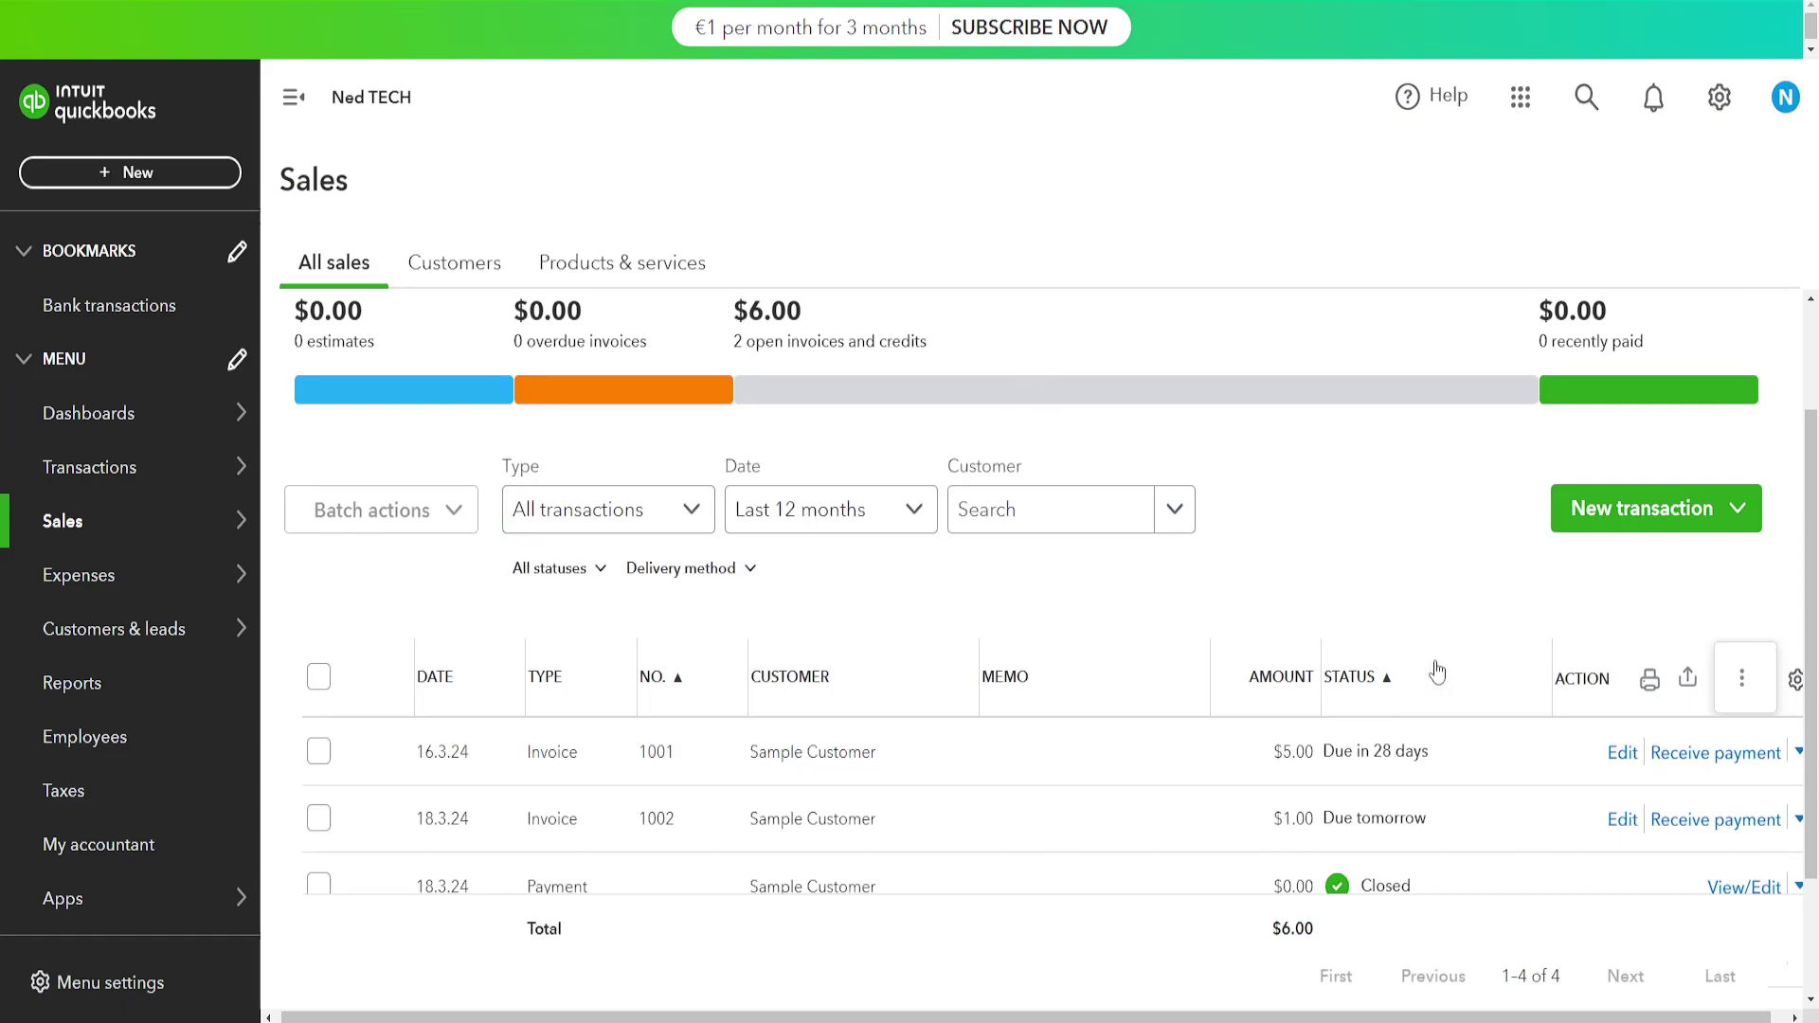
left_click(1643, 519)
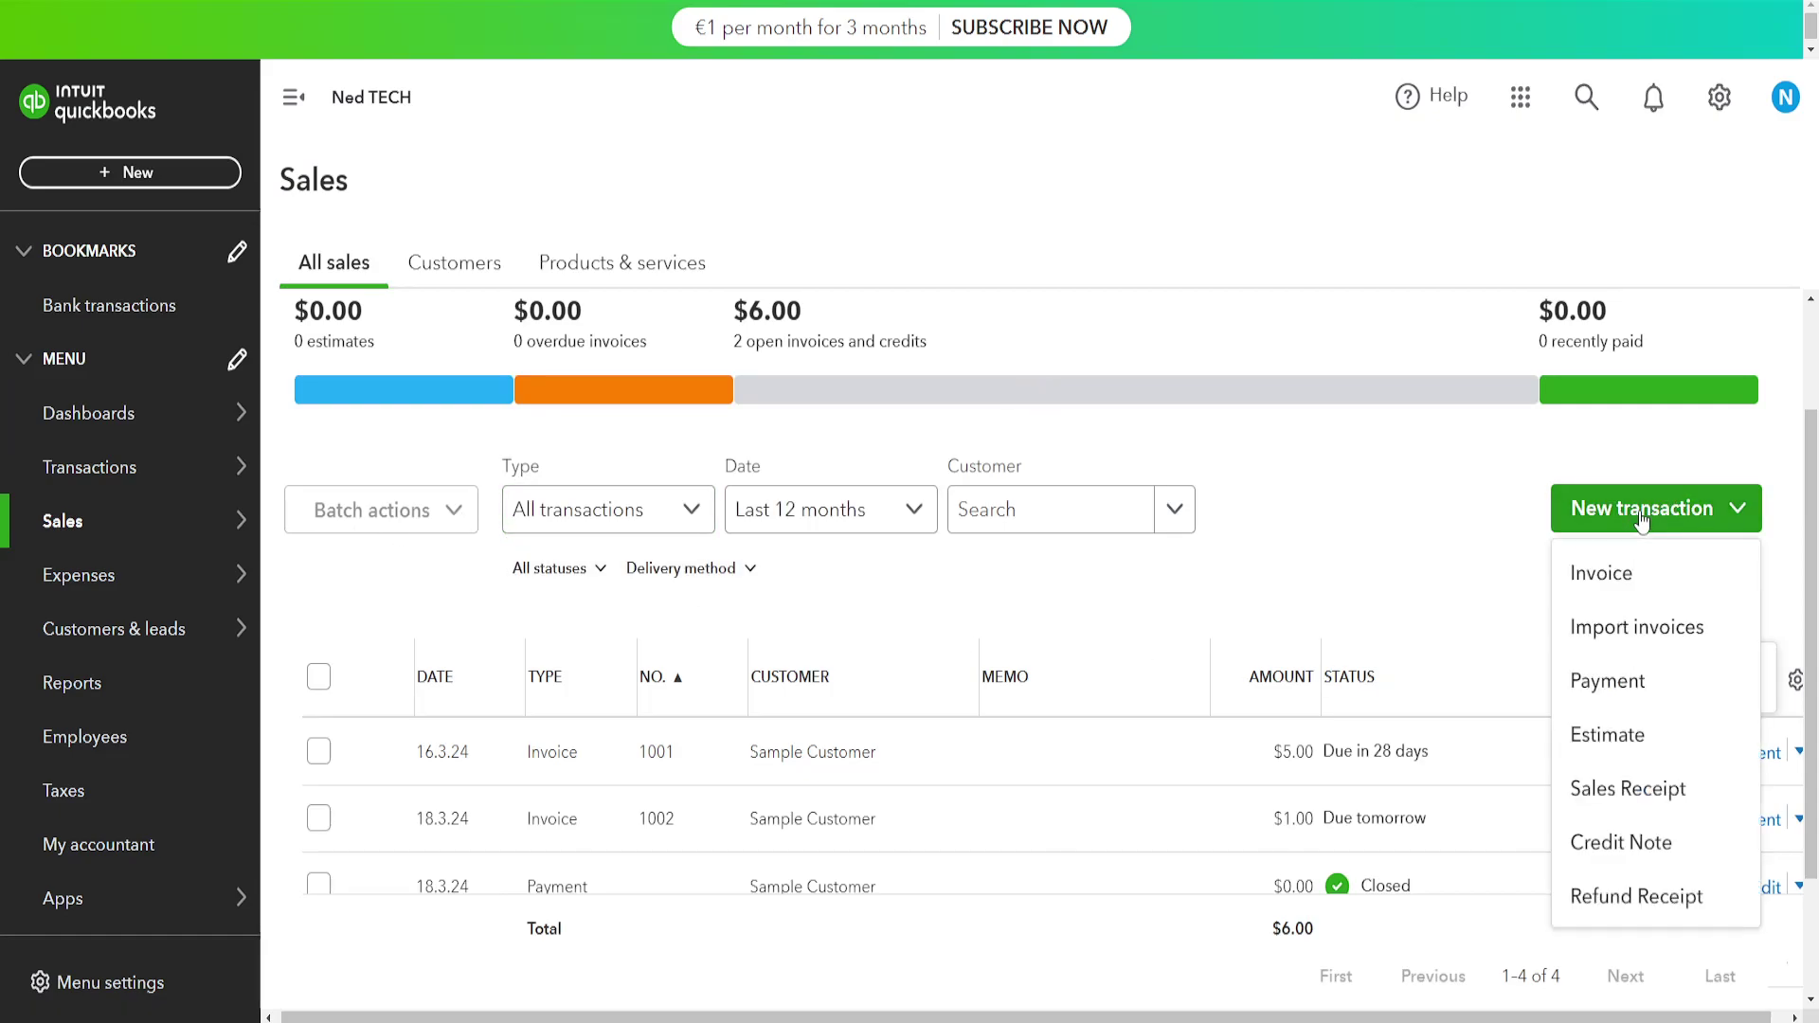
Step: Start sales receipt 1003 with Sample Customer as customer and billing address
left_click(1627, 788)
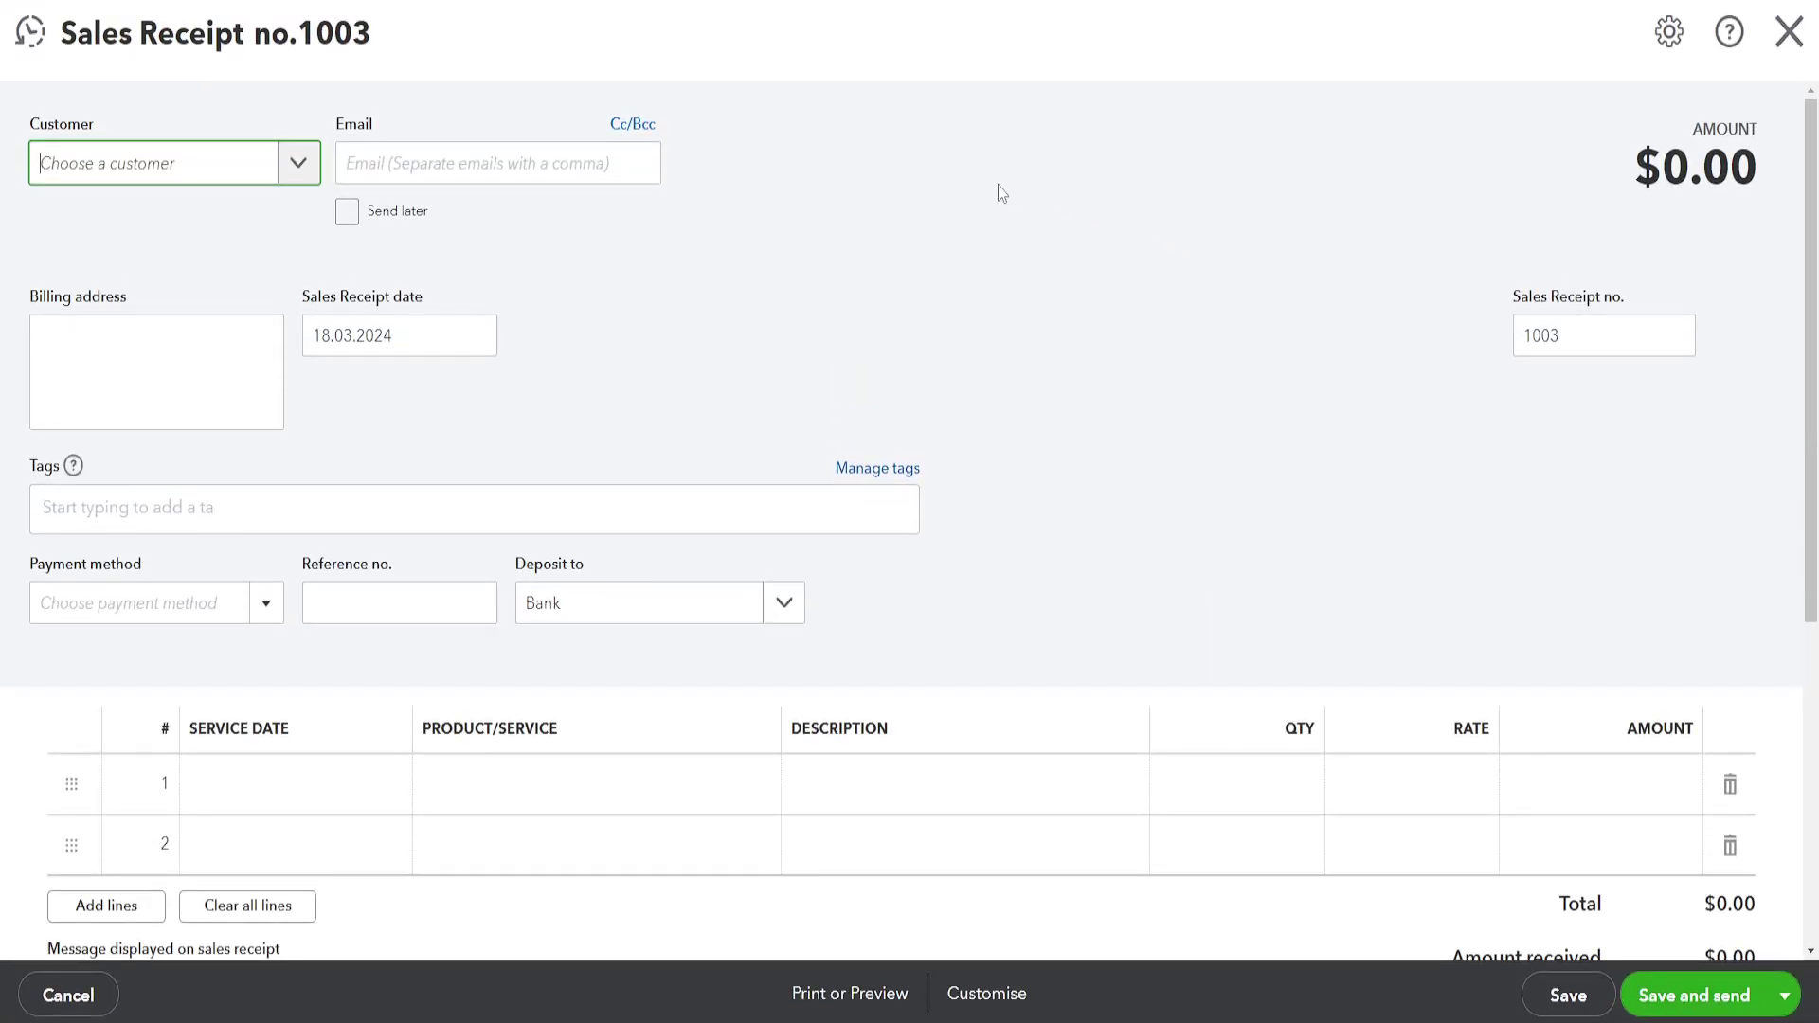
left_click(297, 162)
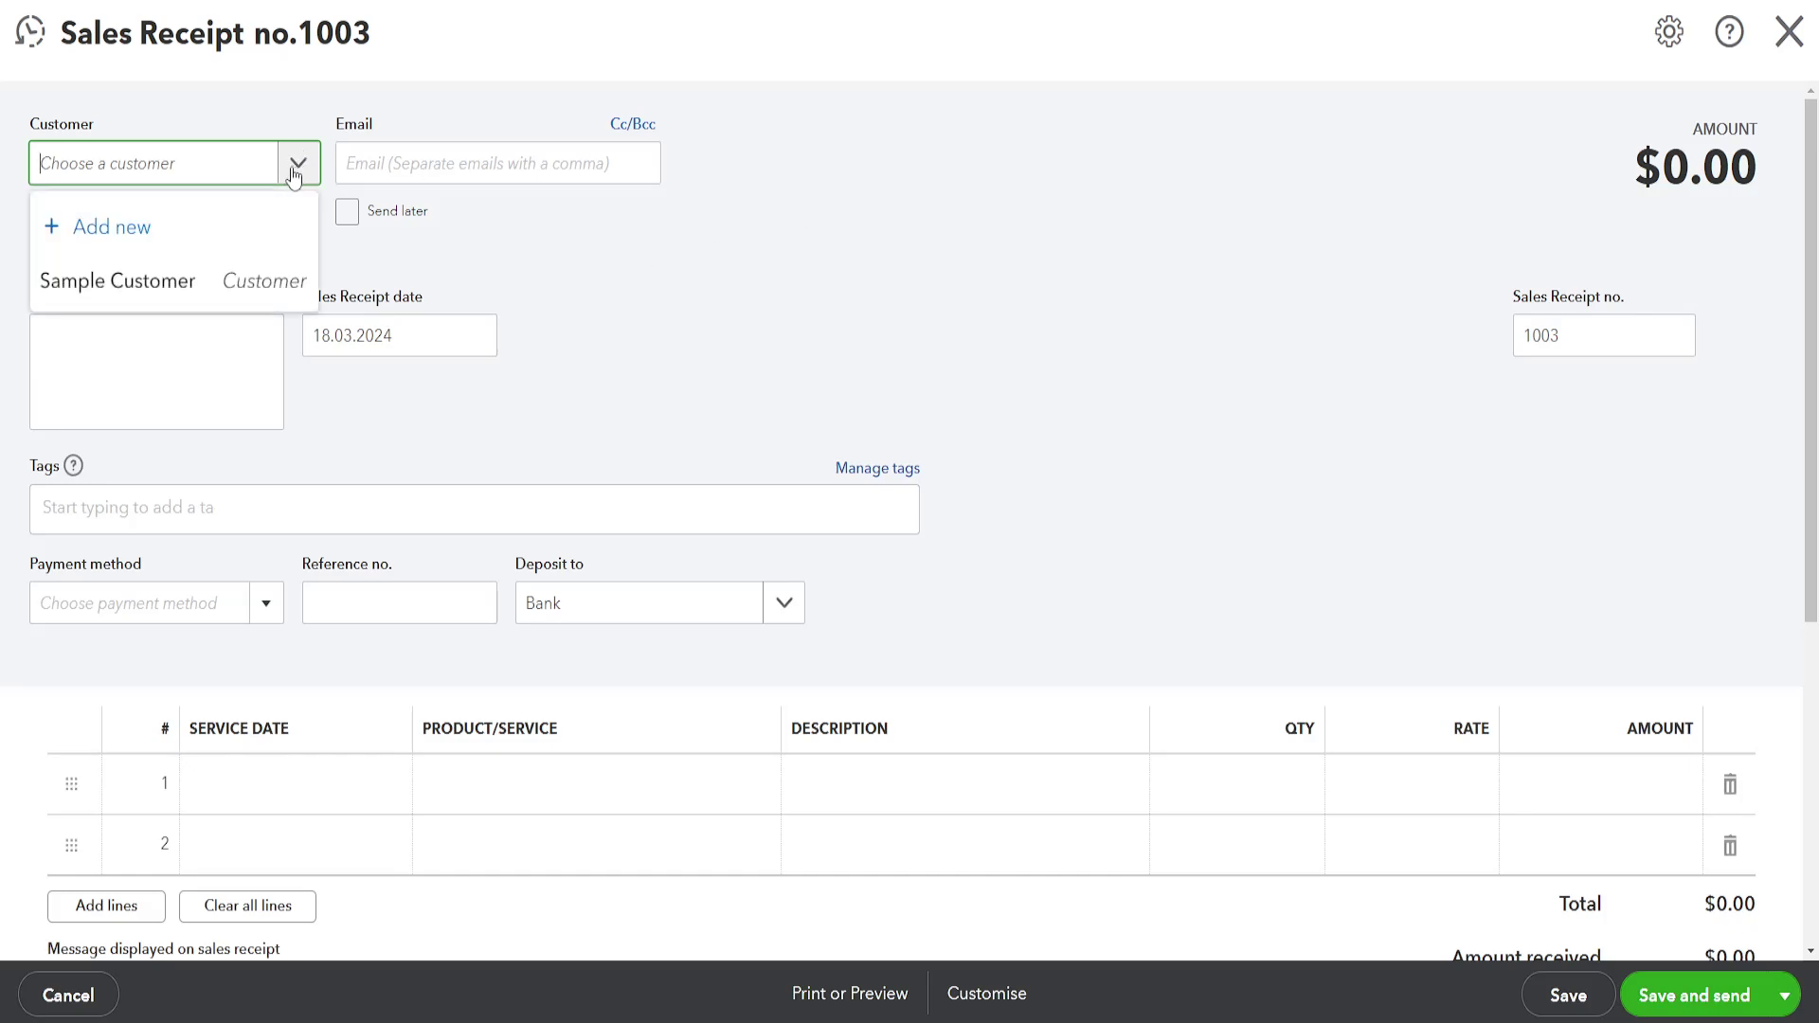
left_click(163, 294)
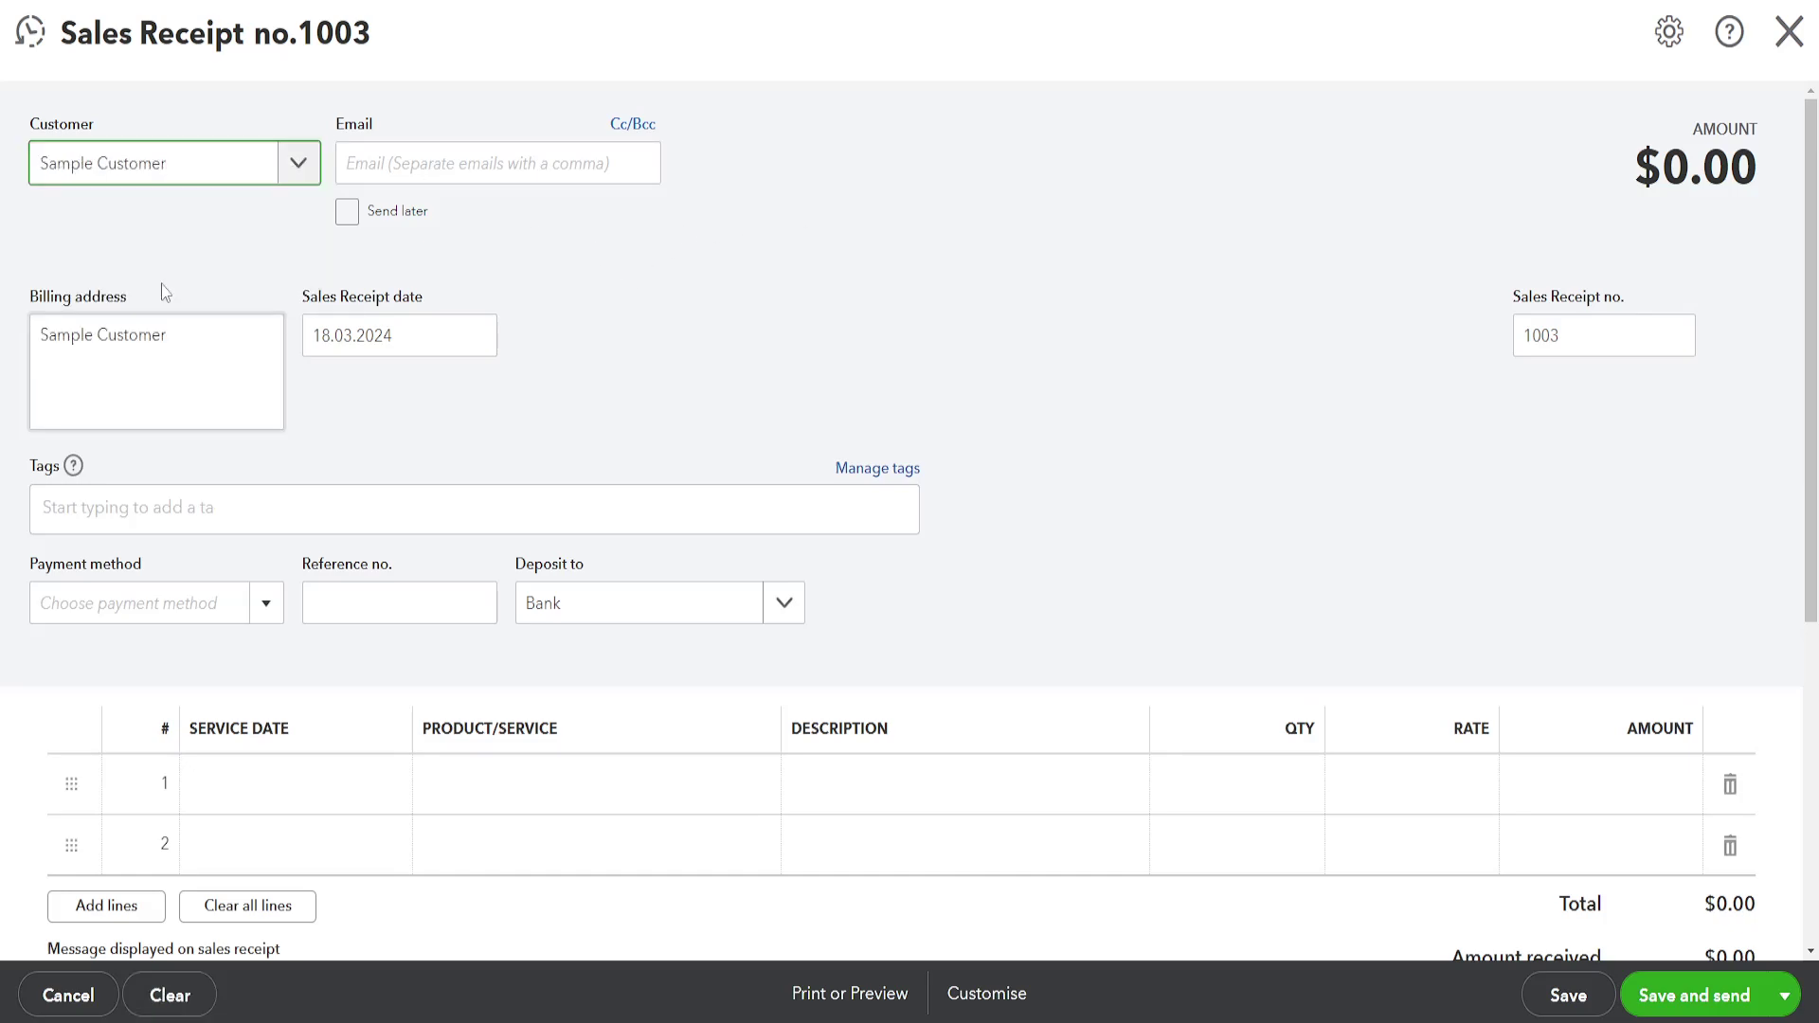
left_click(504, 165)
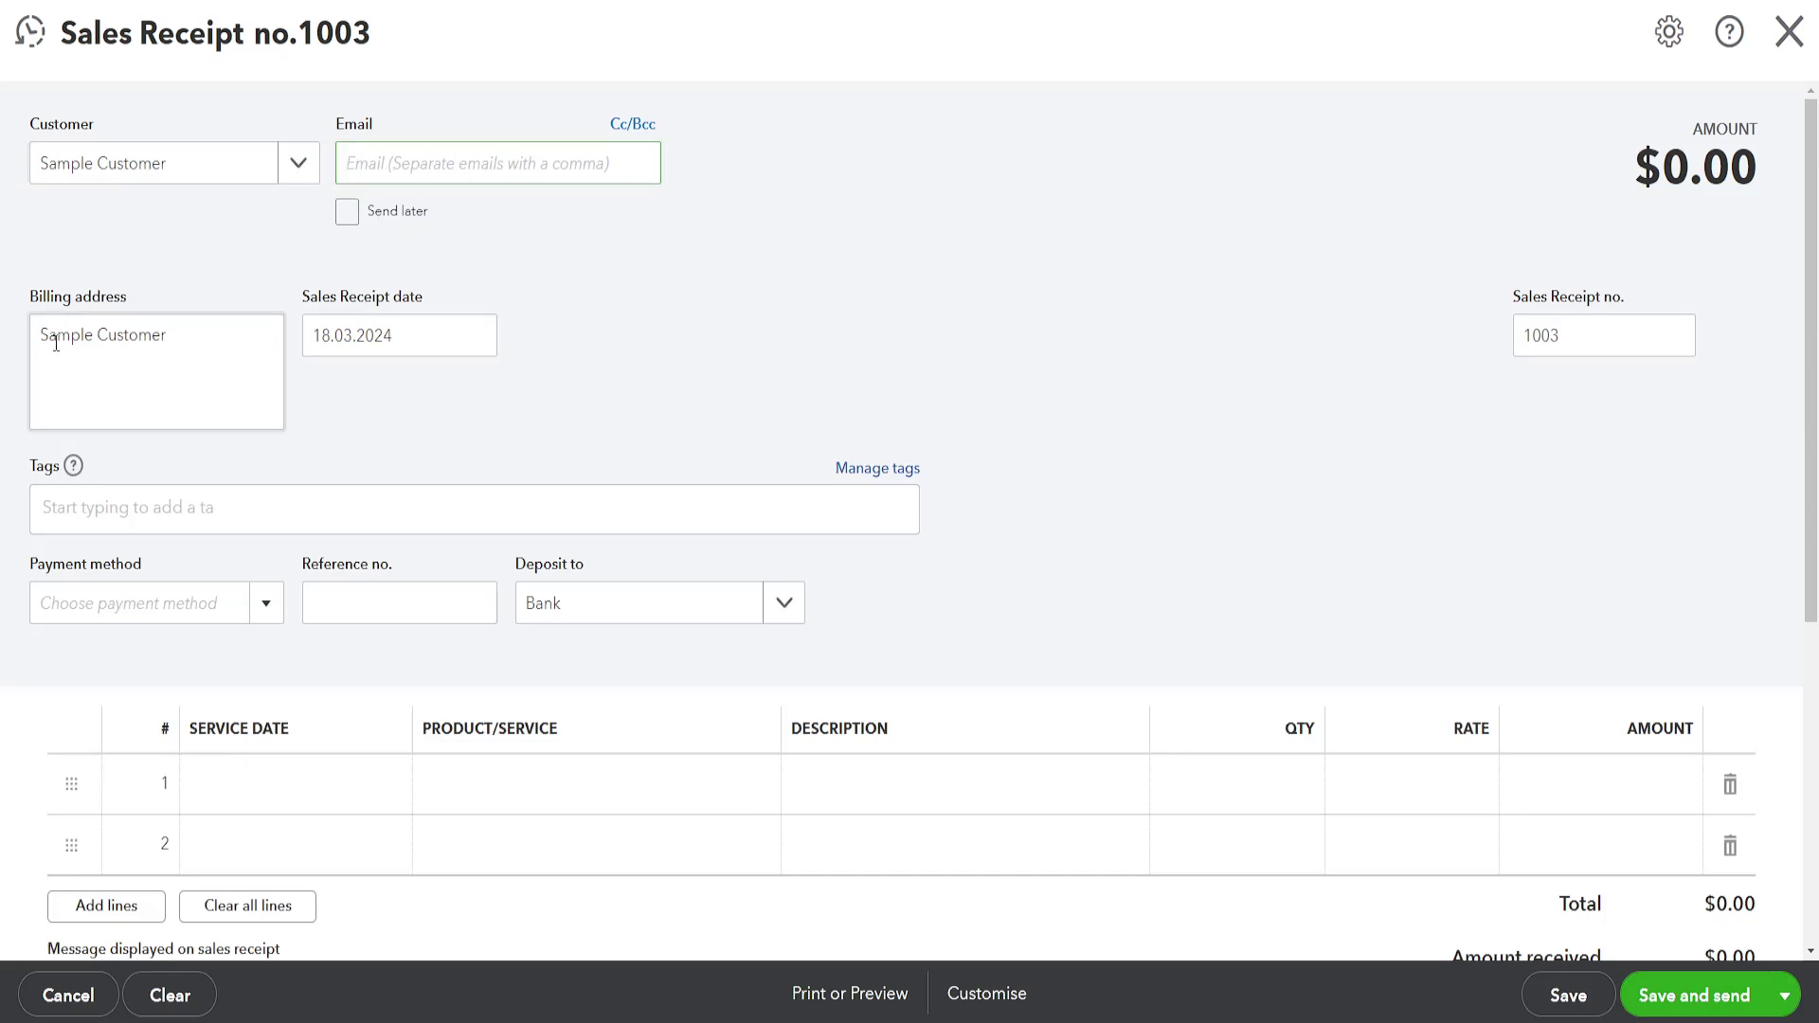
left_click_drag(52, 337, 199, 369)
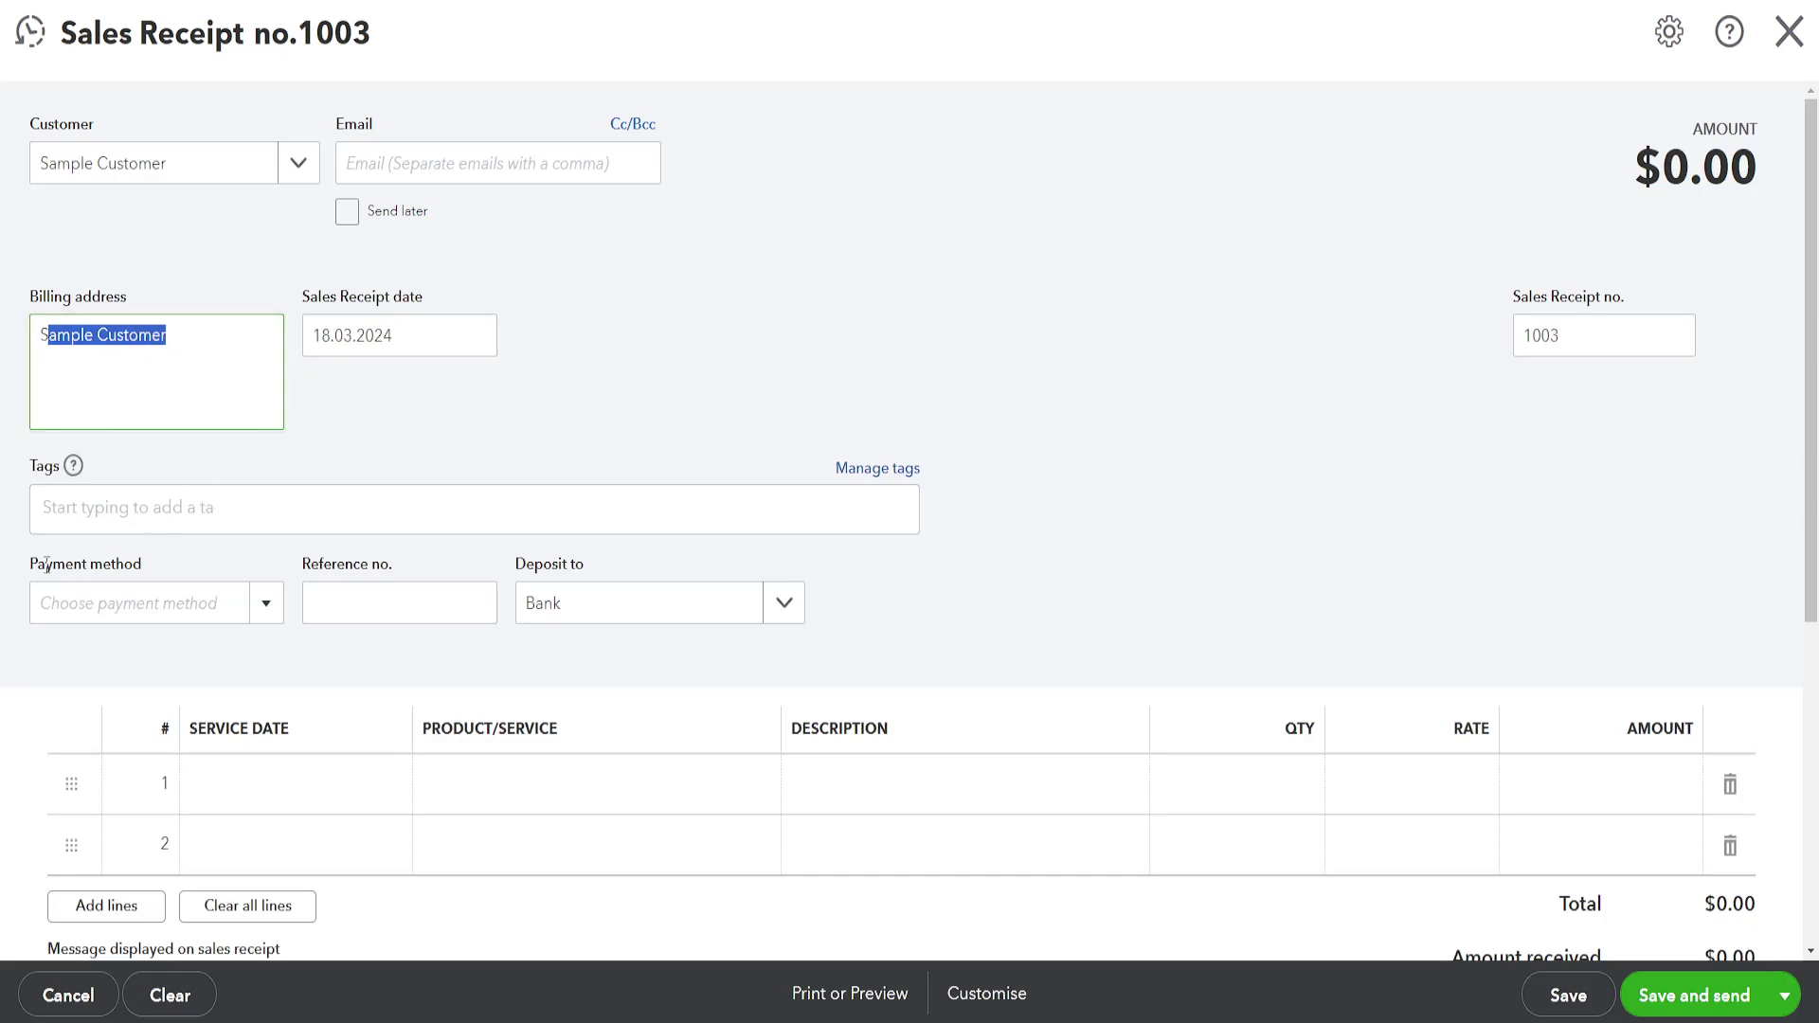
Step: Set the payment method to Cash and keep Bank as the deposit account
left_click(268, 609)
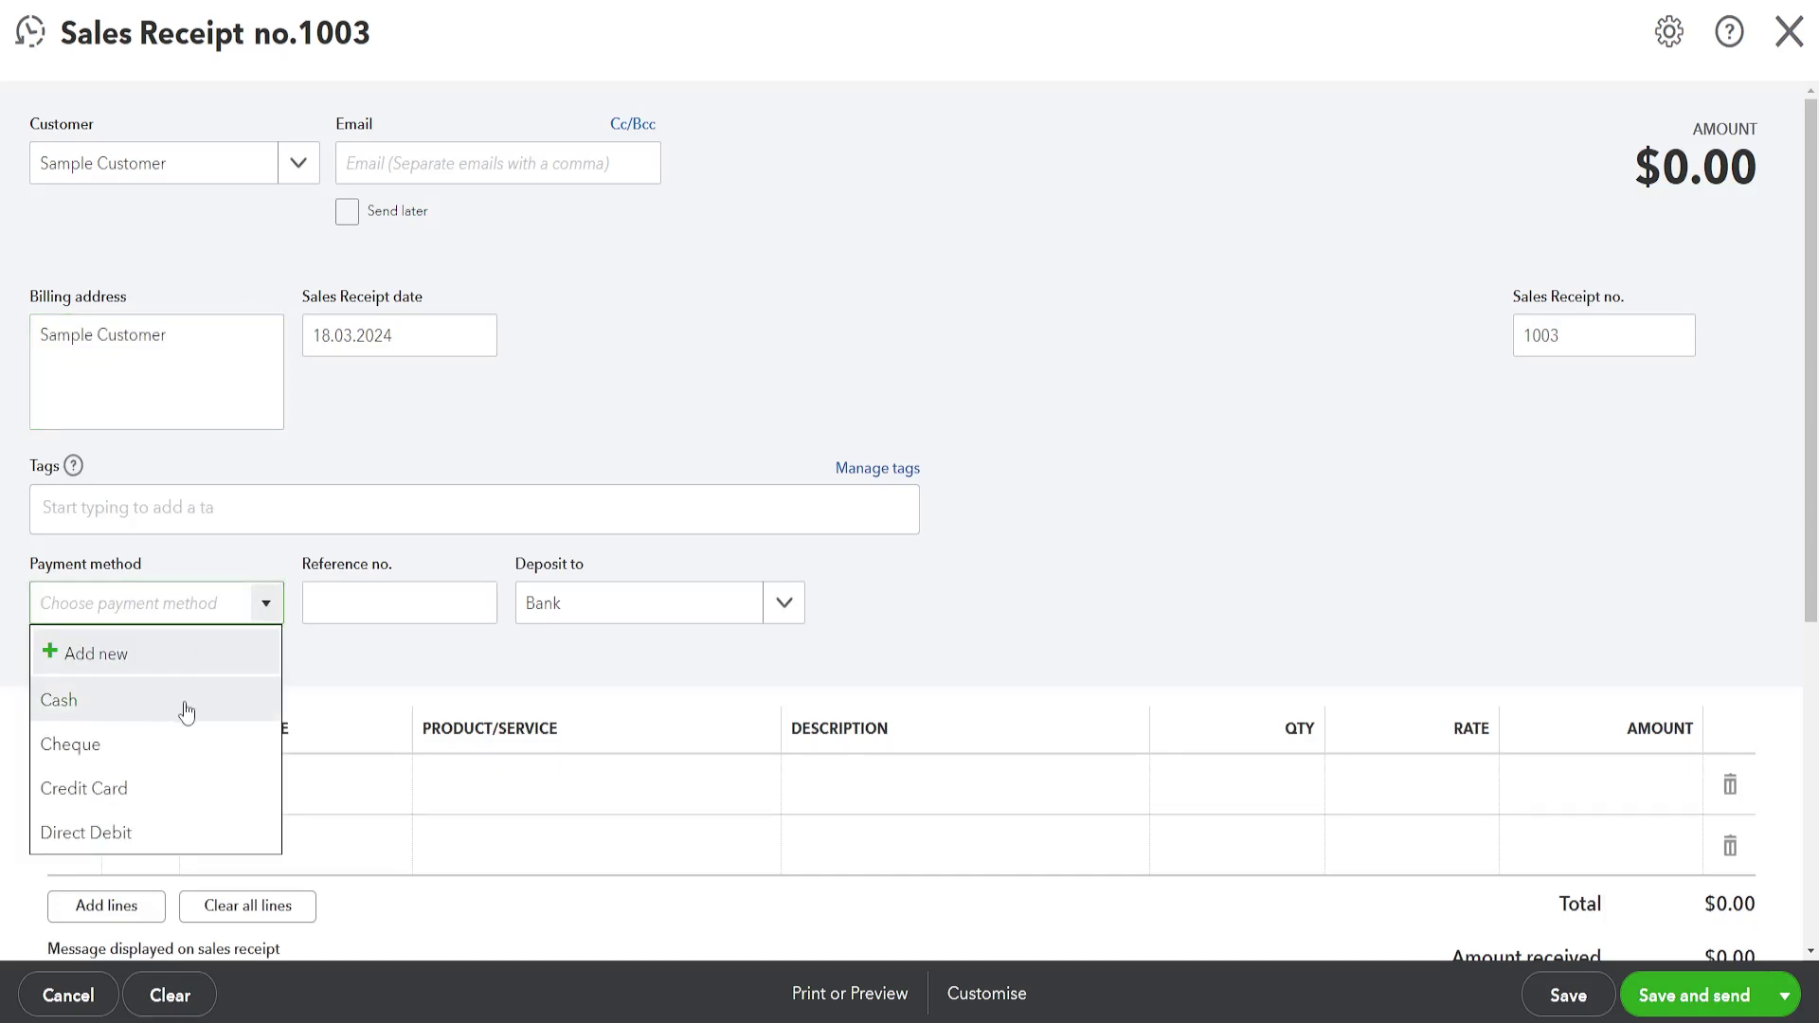
left_click(141, 703)
scroll(289, 650, "down", 1)
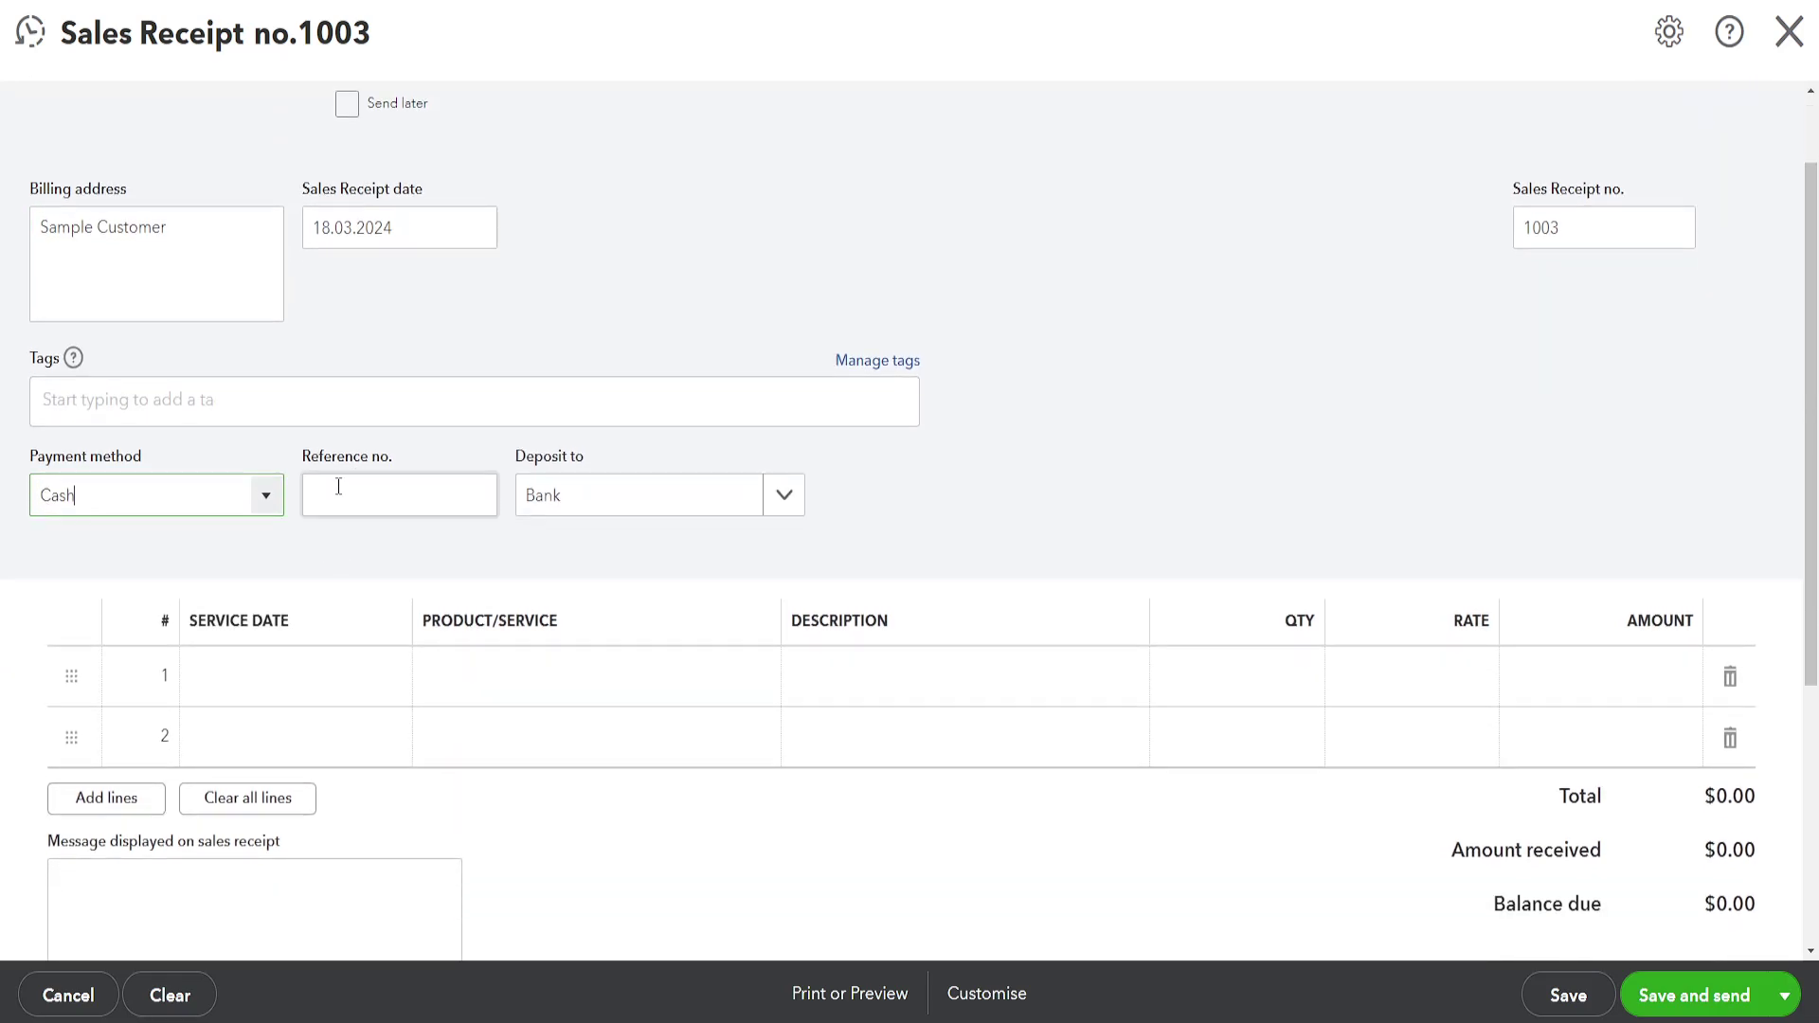
left_click(793, 497)
left_click(991, 451)
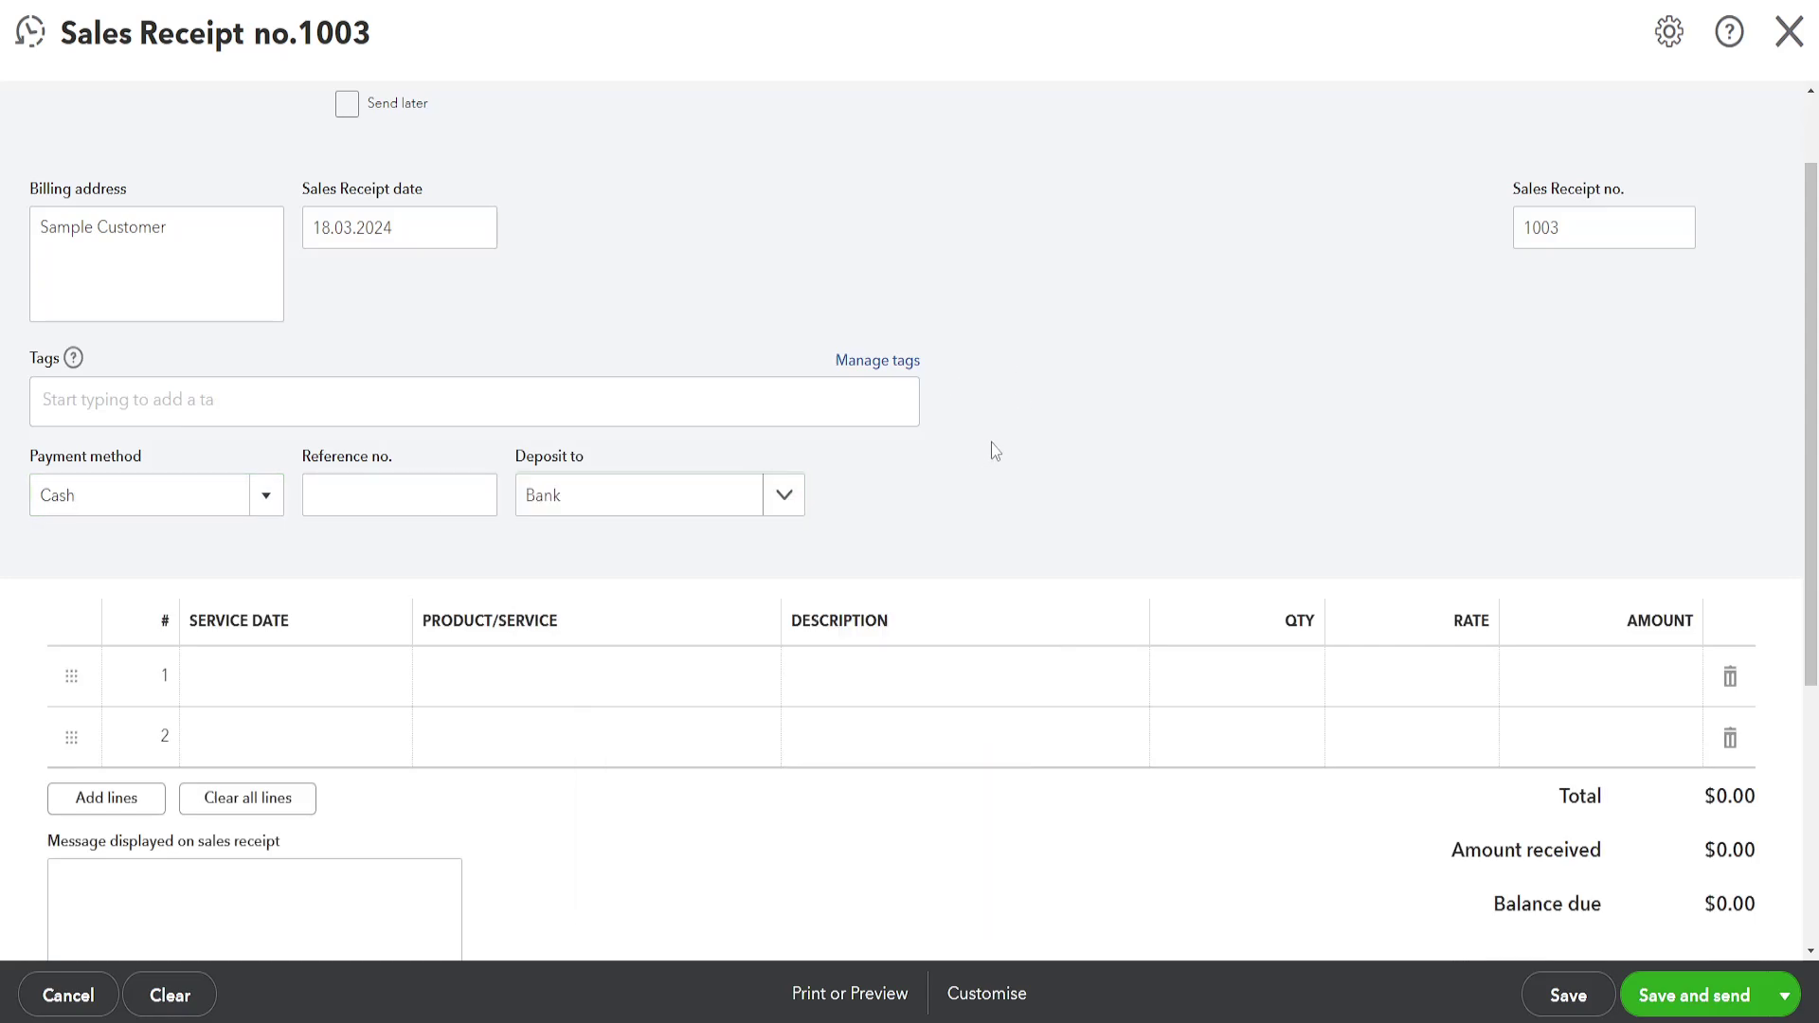
scroll(991, 451, "down", 2)
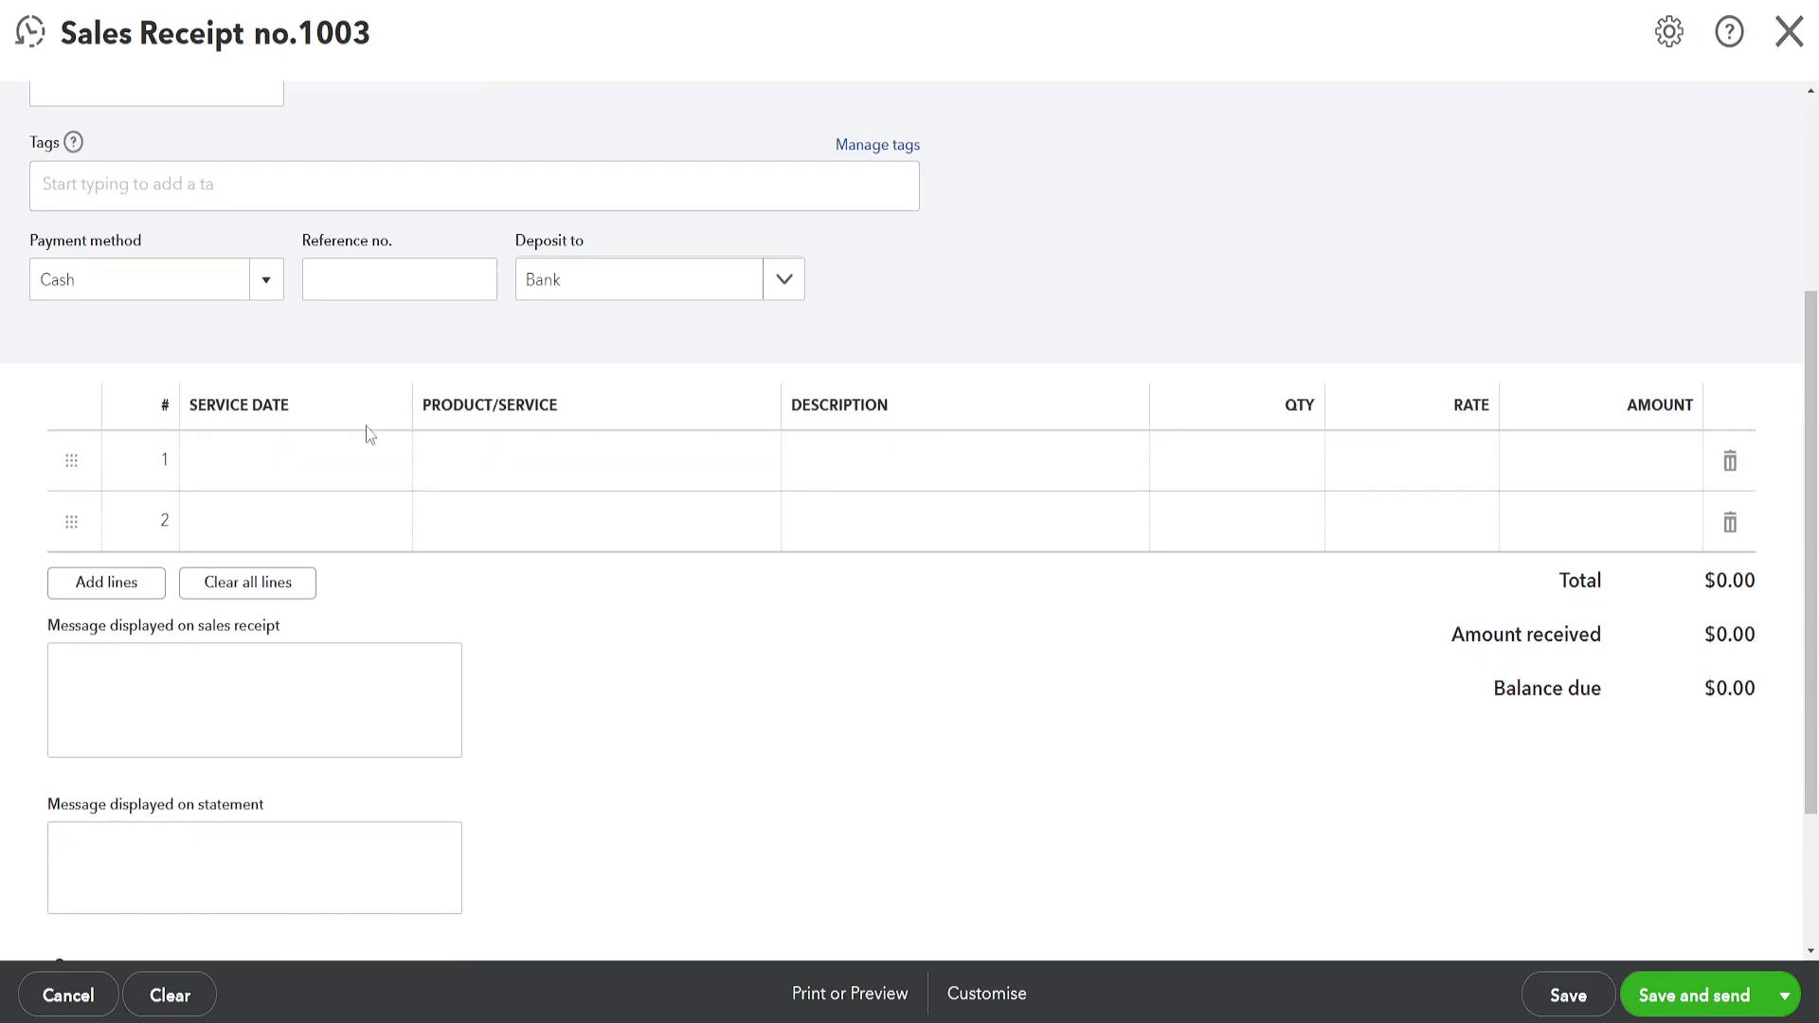
Step: Make line 1 Services at rate 1, for a $1.00 receipt total
left_click(258, 460)
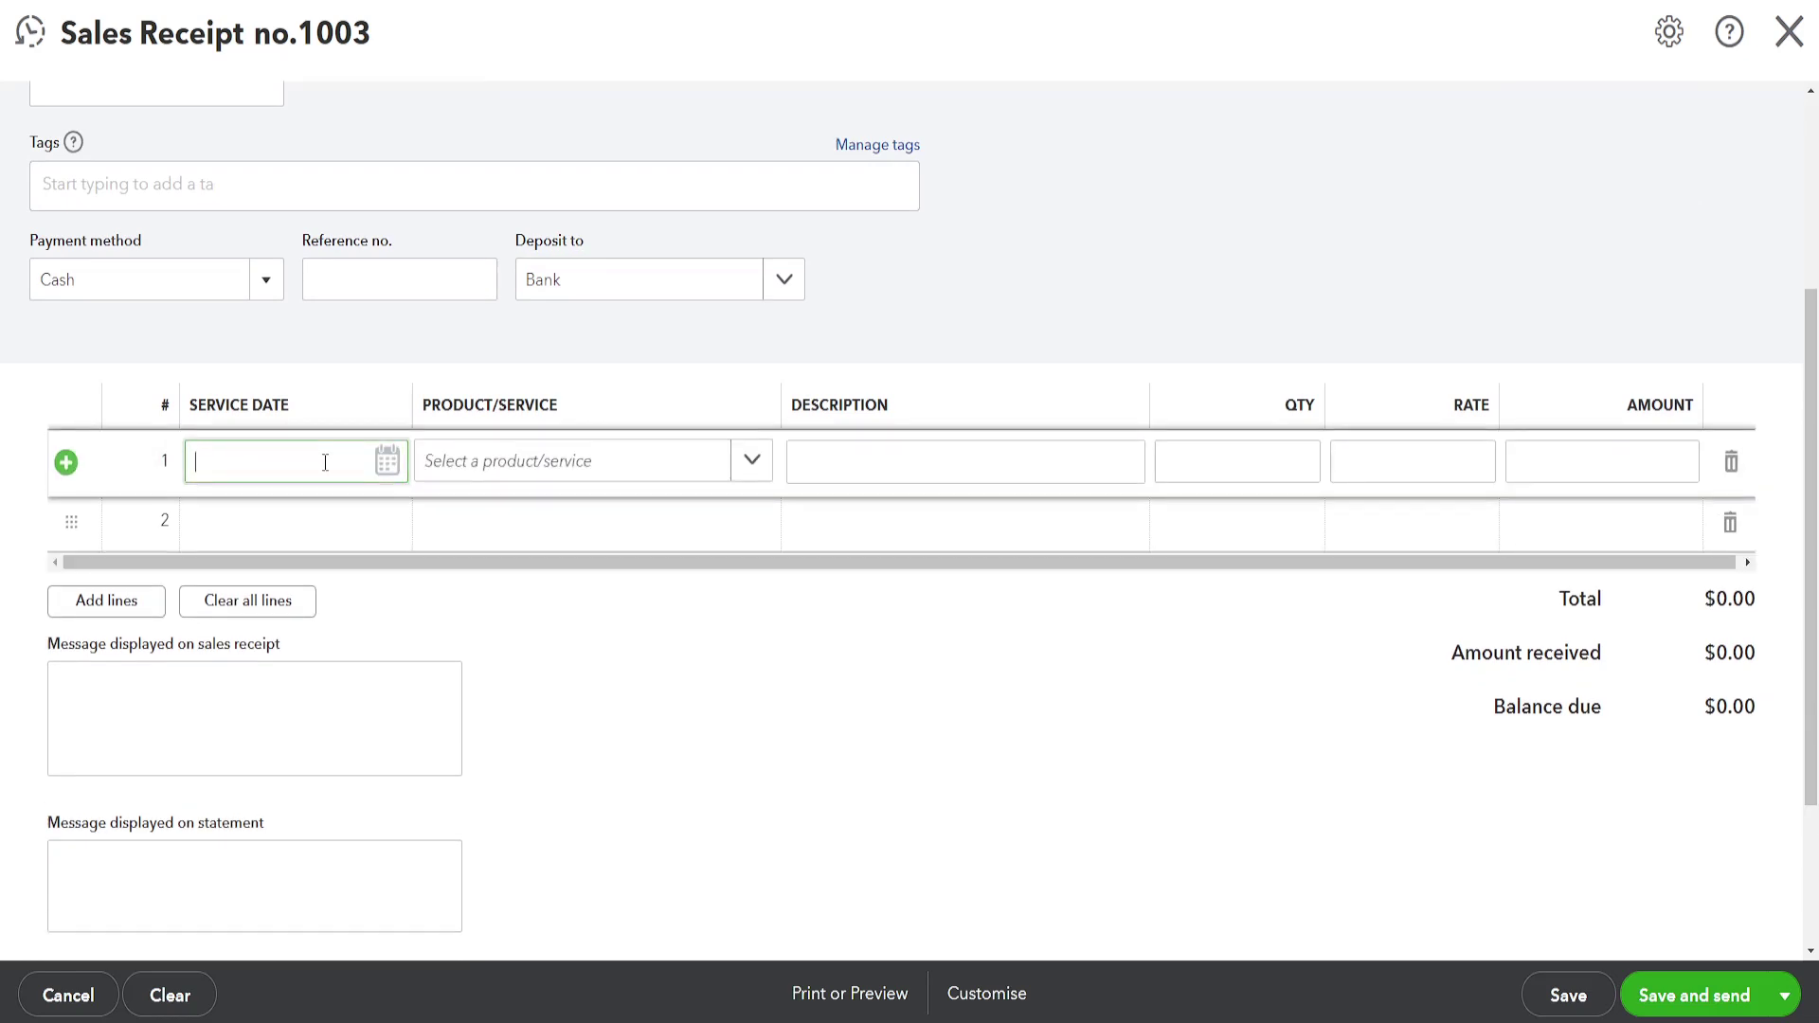
left_click(750, 461)
left_click(491, 580)
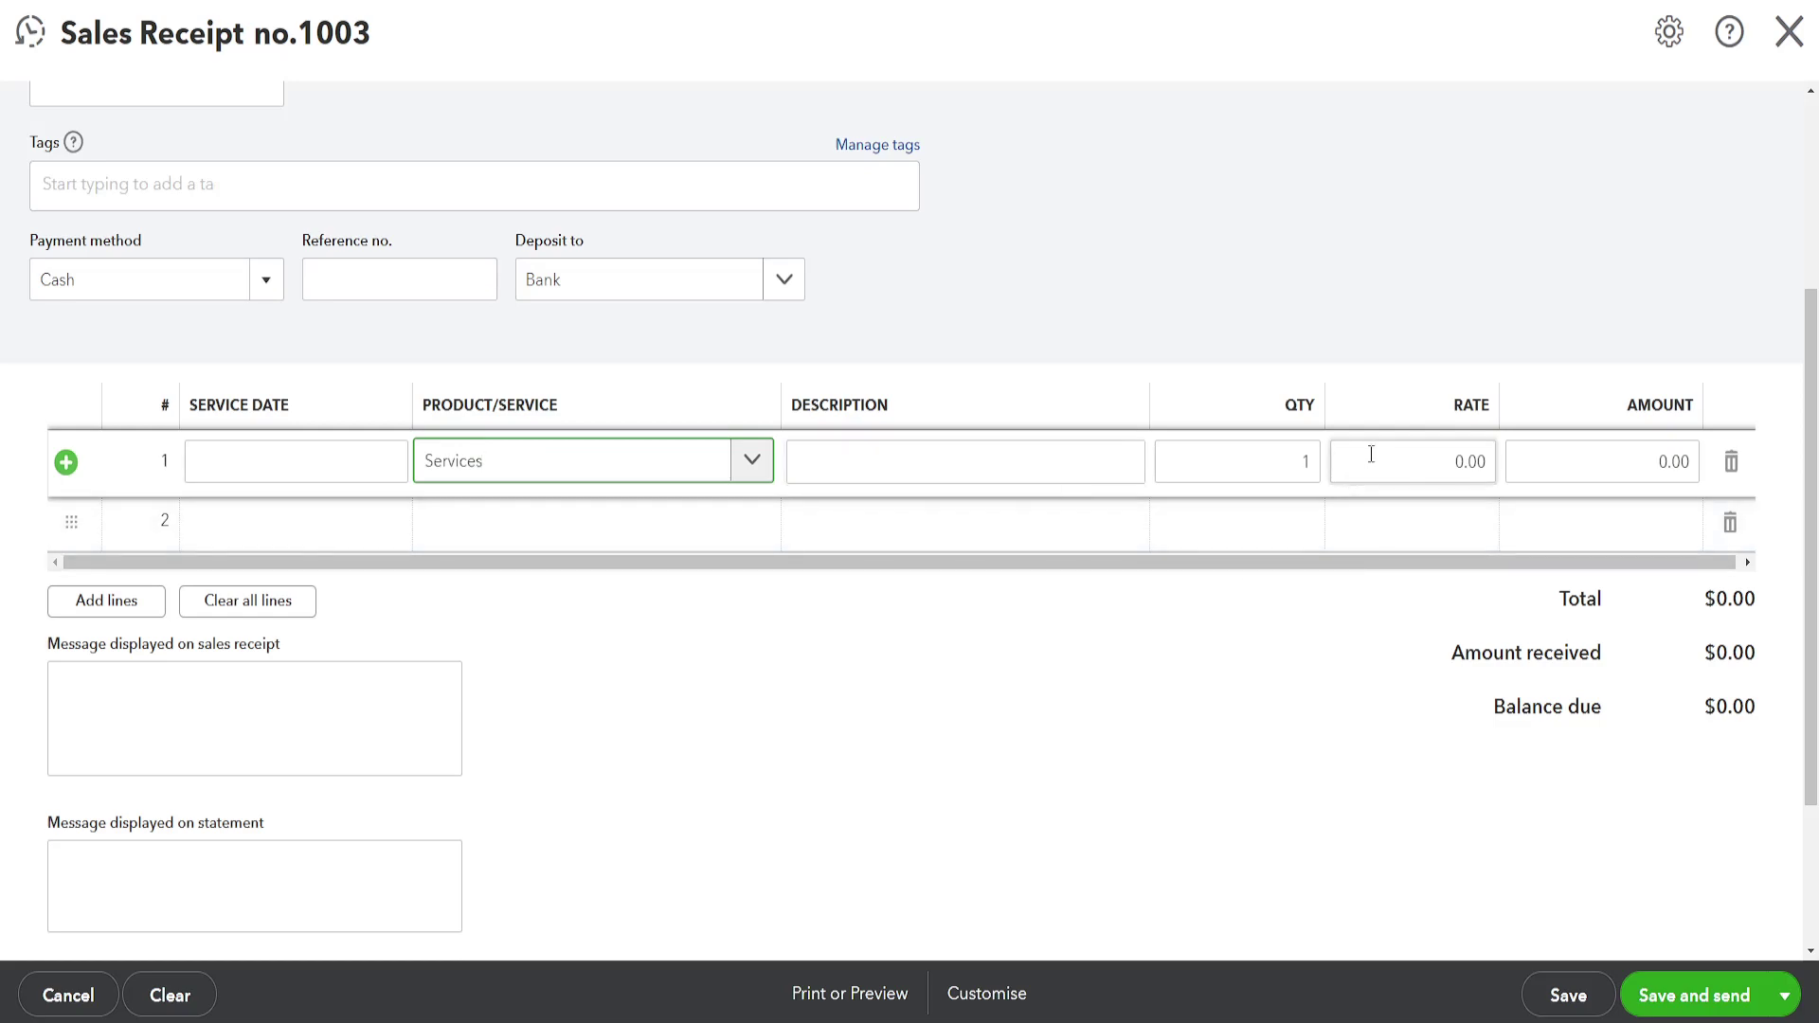
left_click(1444, 458)
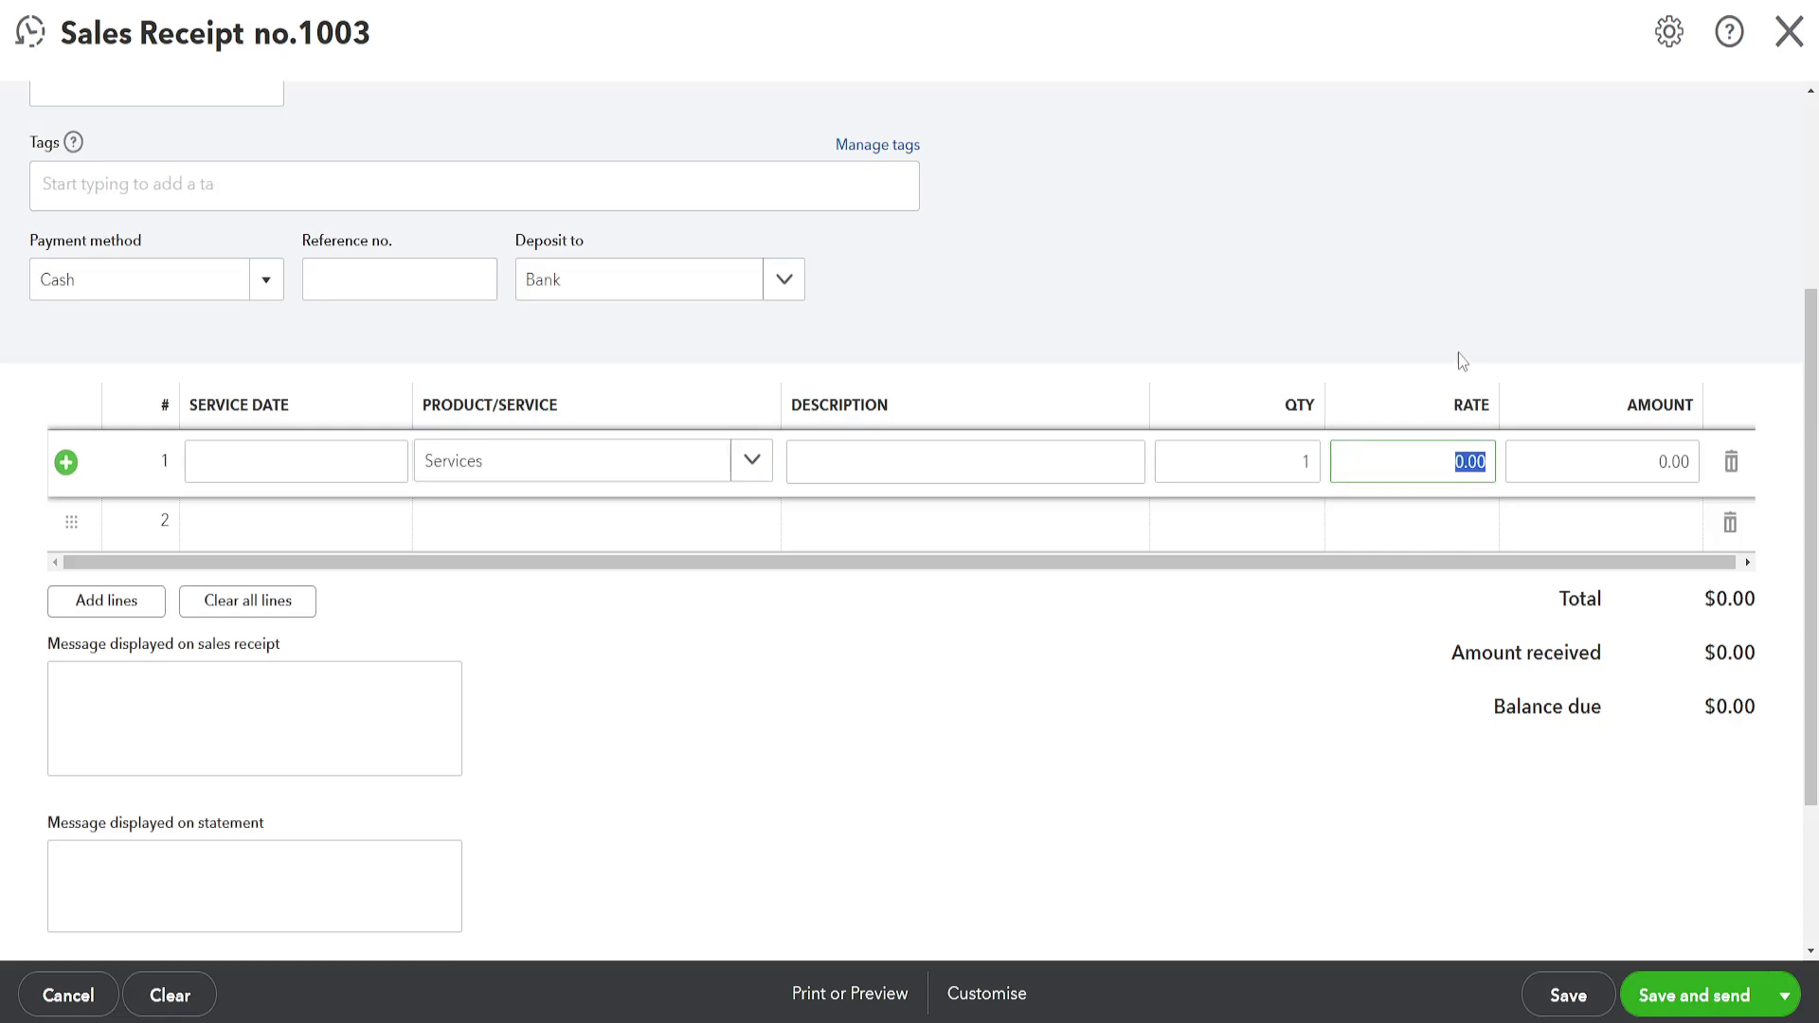
type("1")
left_click(1455, 282)
scroll(1481, 450, "up", 2)
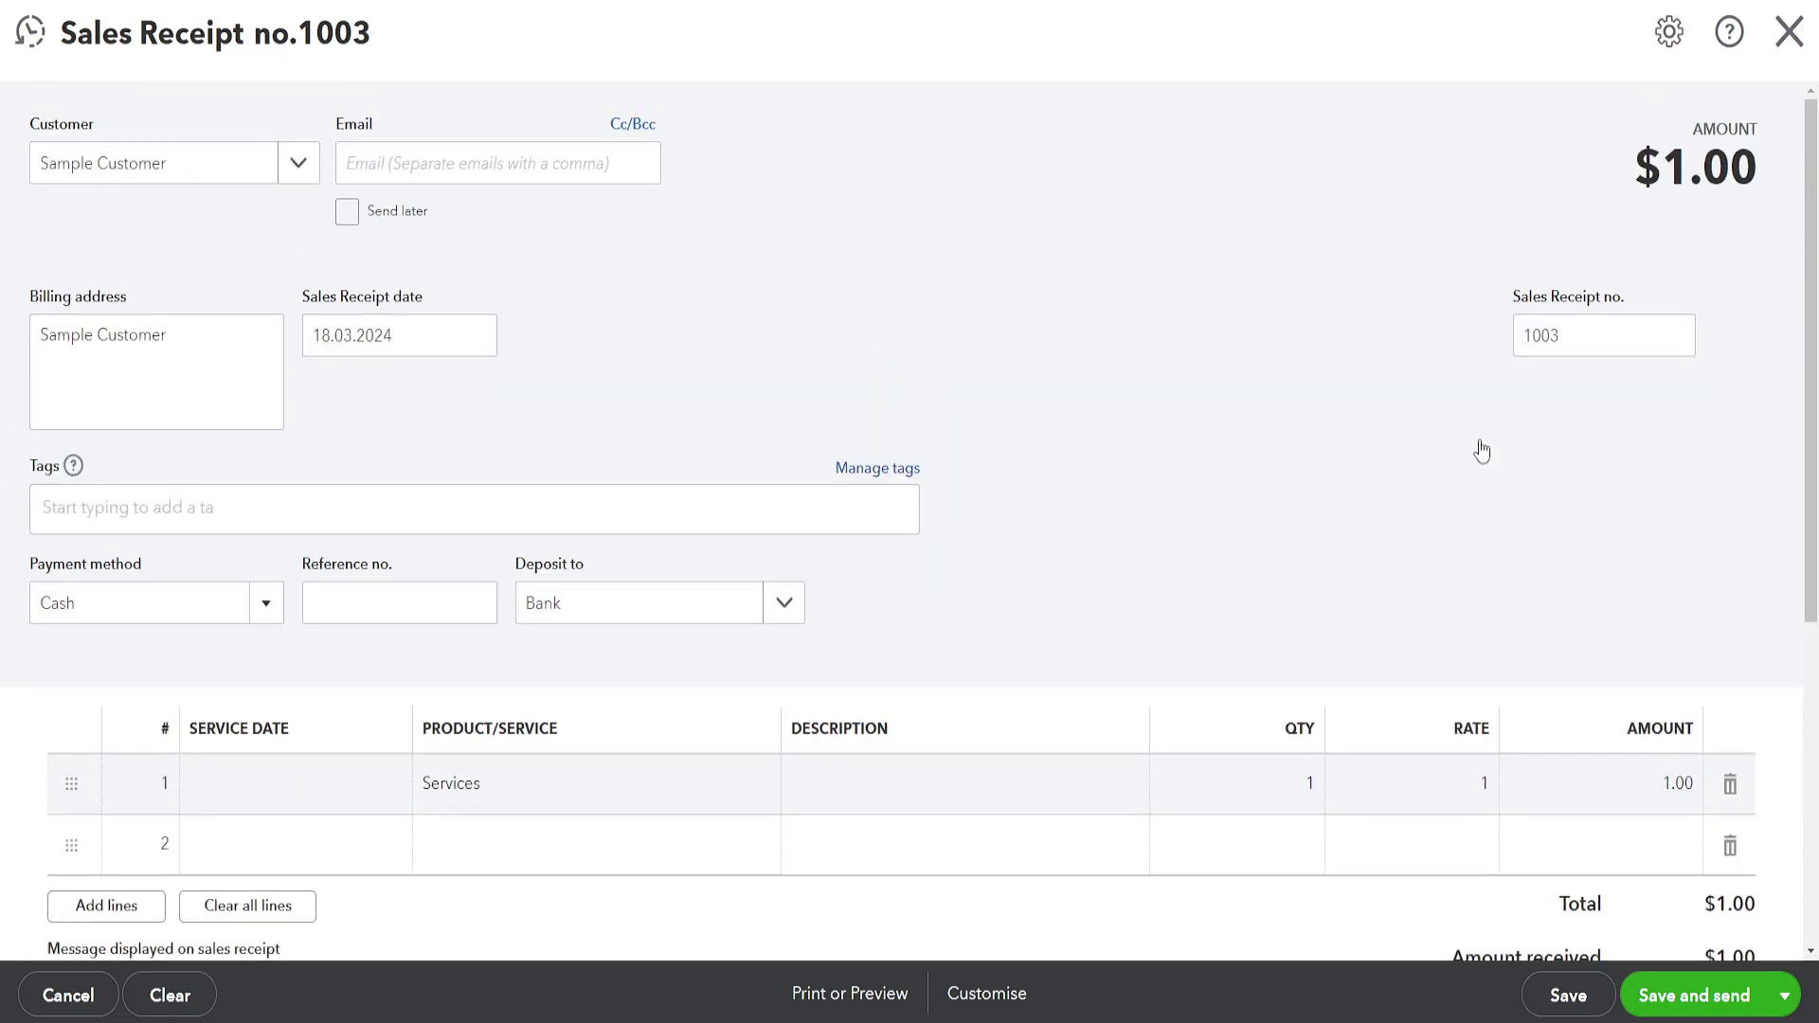
double_click(1636, 173)
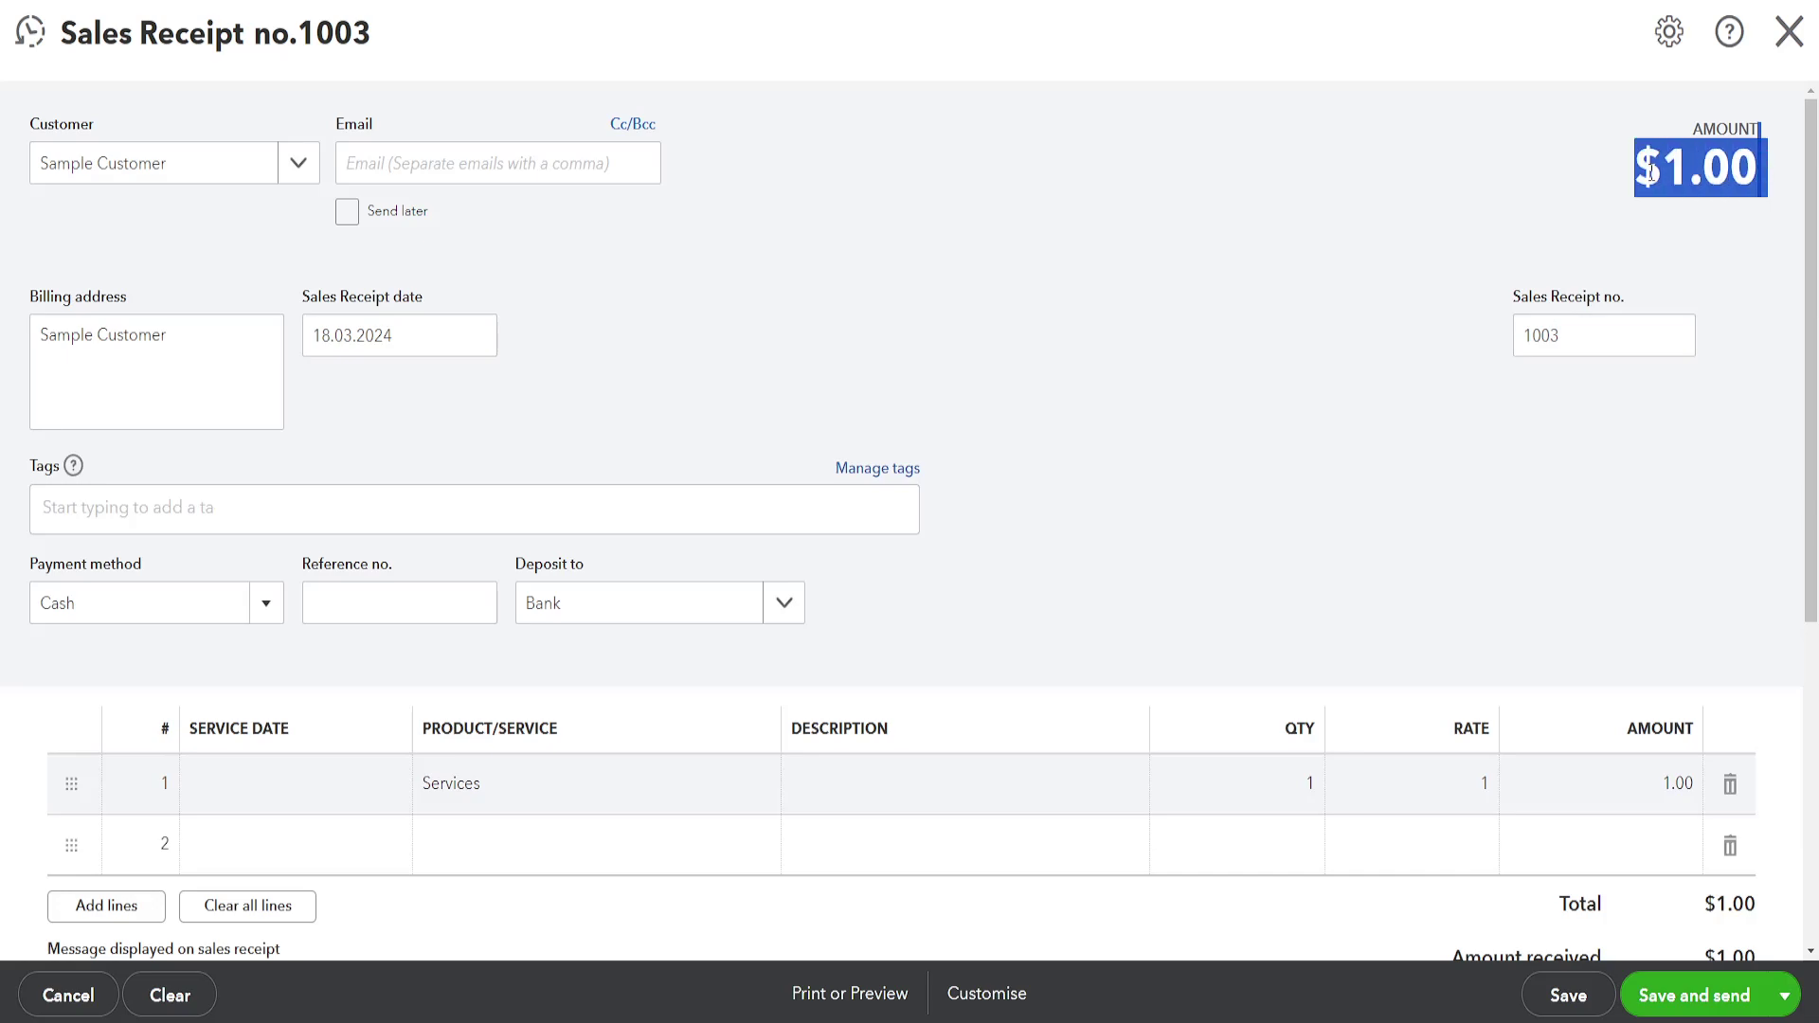
scroll(1370, 499, "down", 3)
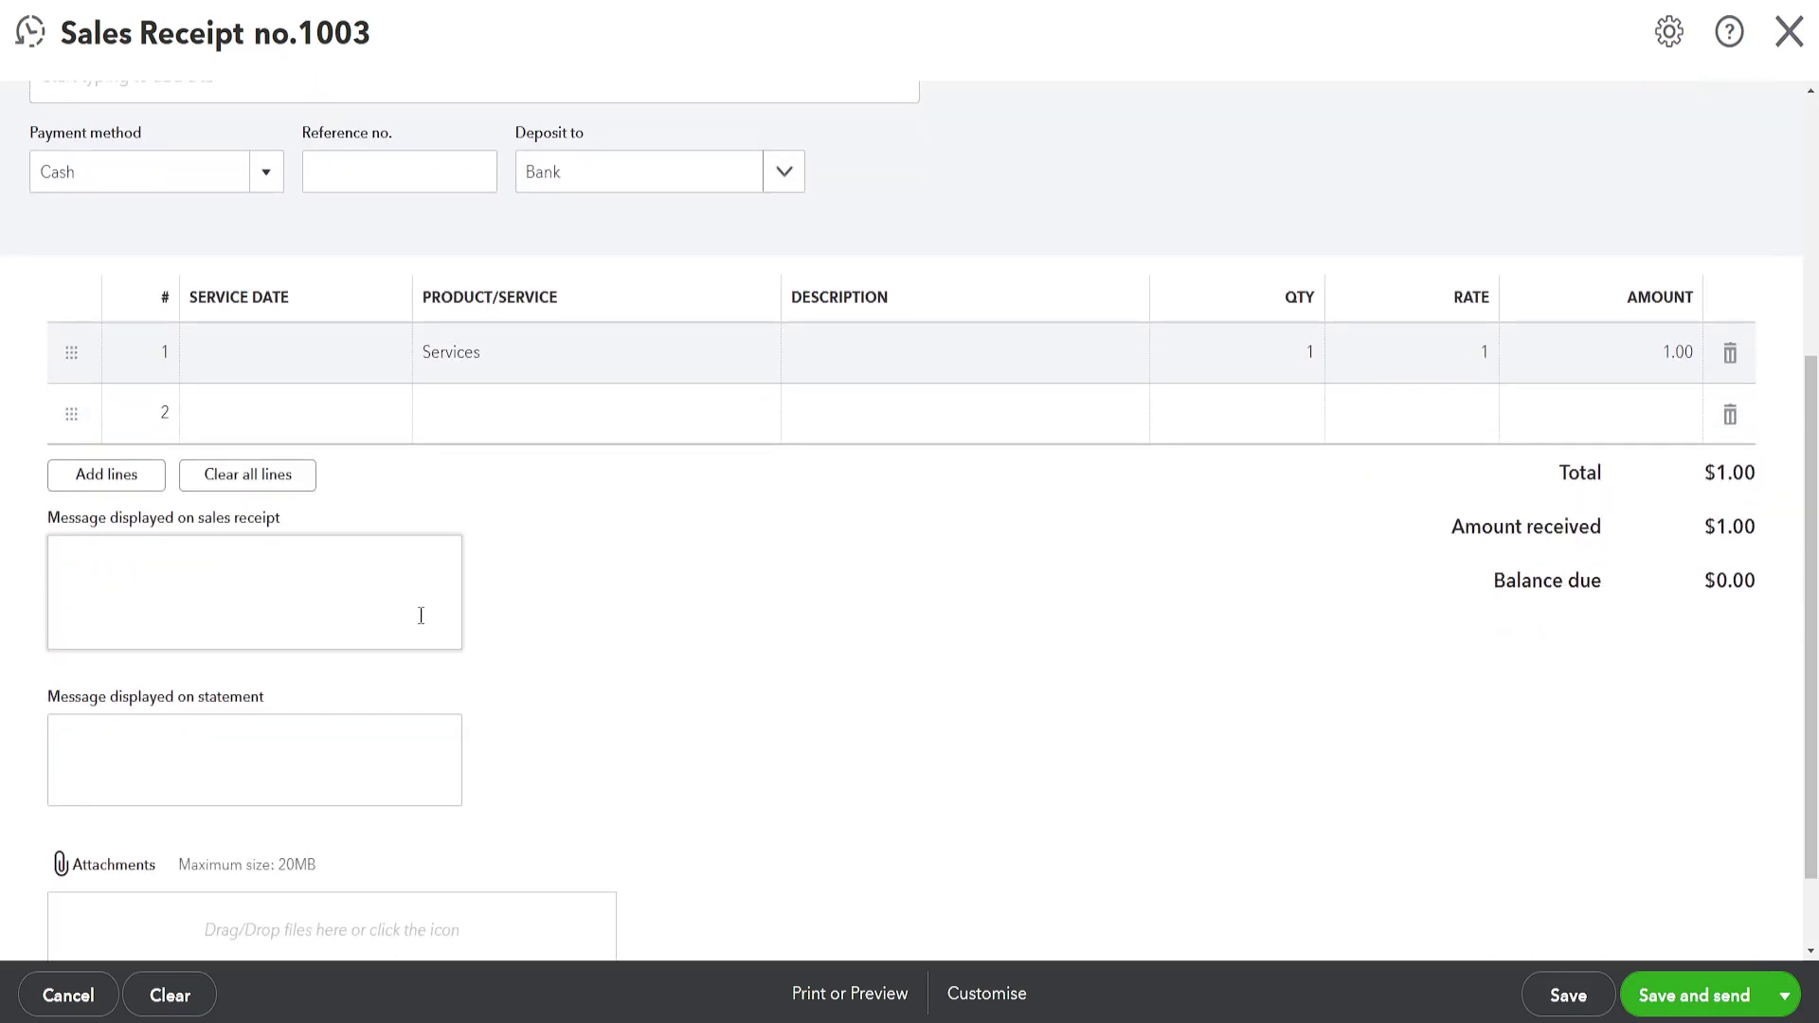
scroll(418, 614, "down", 1)
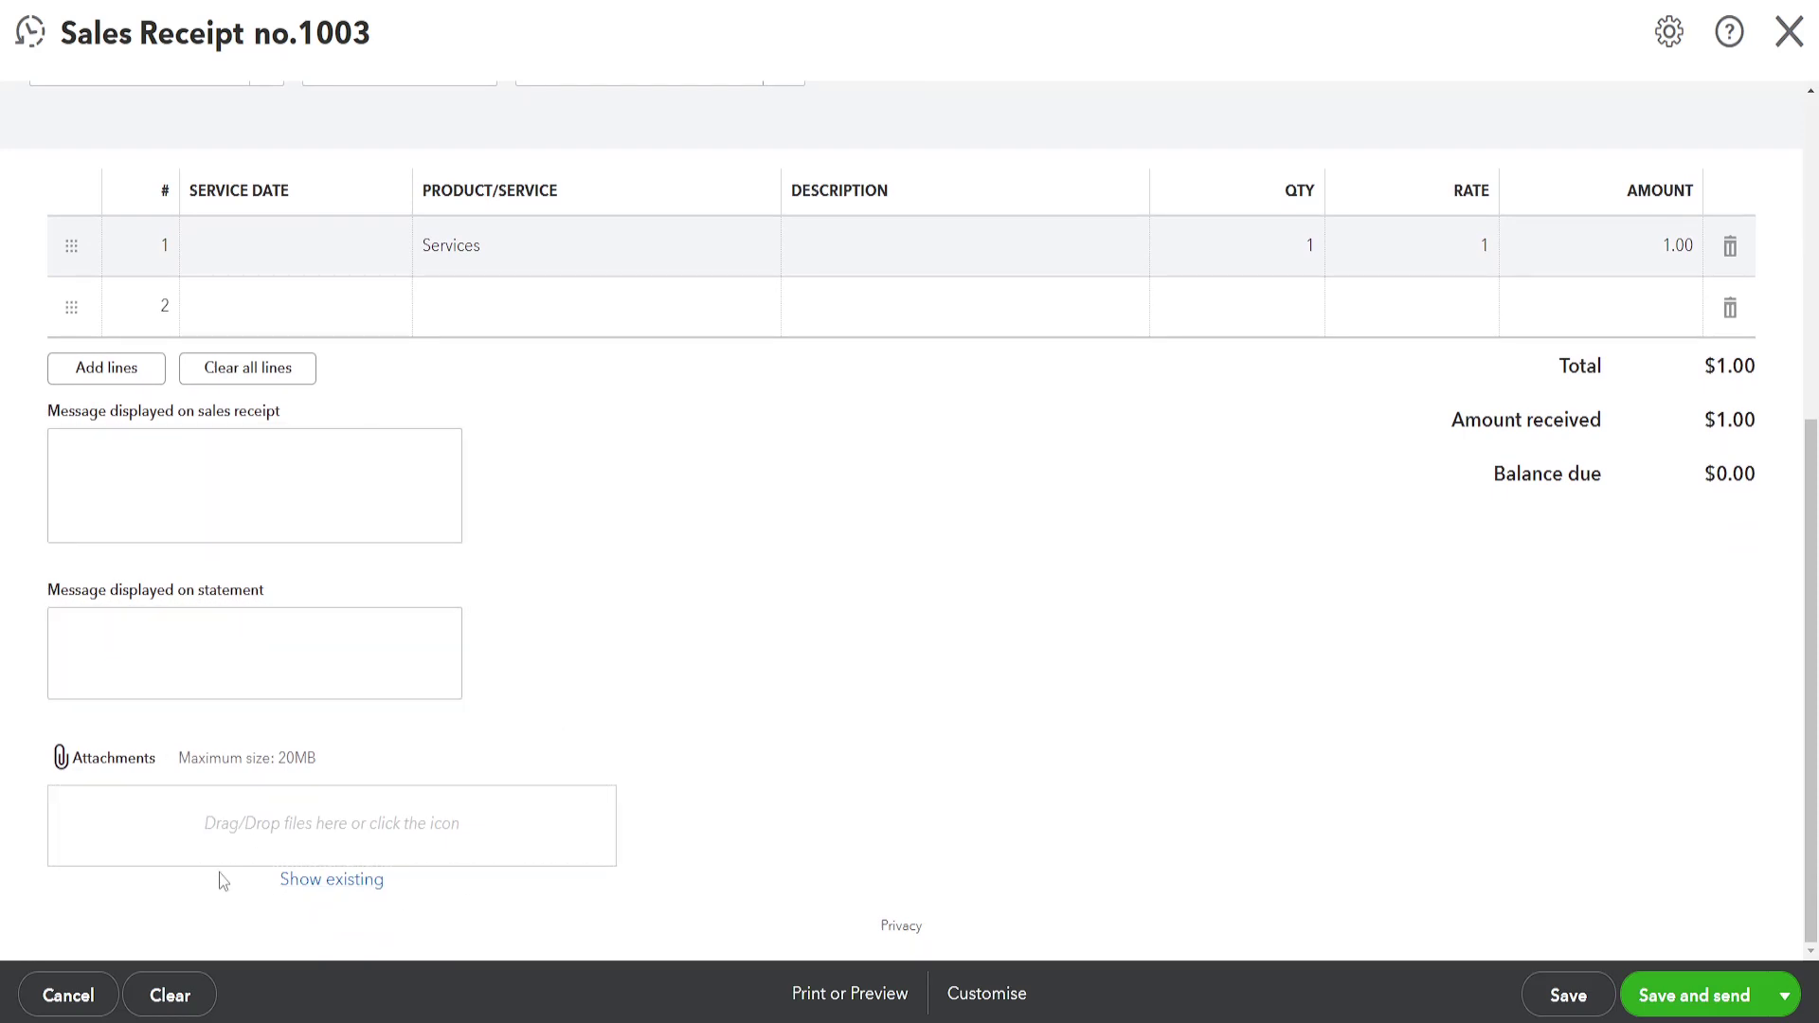
Step: Save receipt 1003, leaving $1.00 received and a $0.00 balance due
left_click(1568, 997)
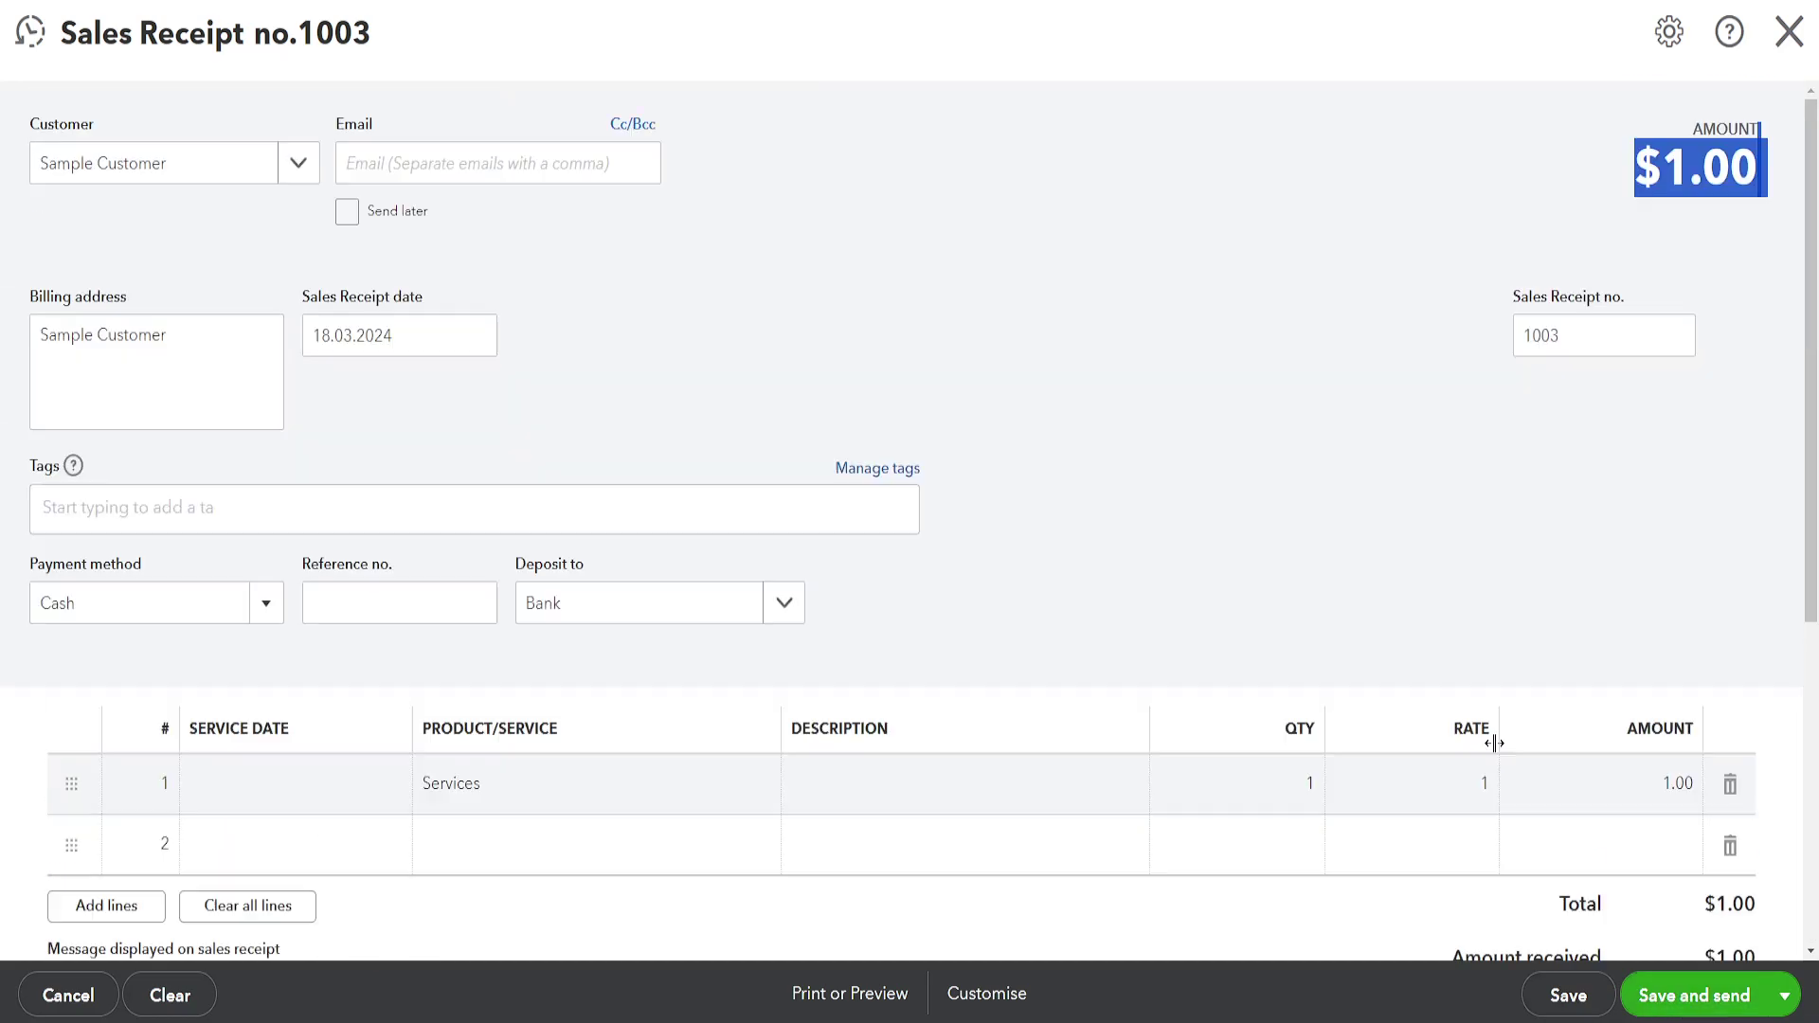